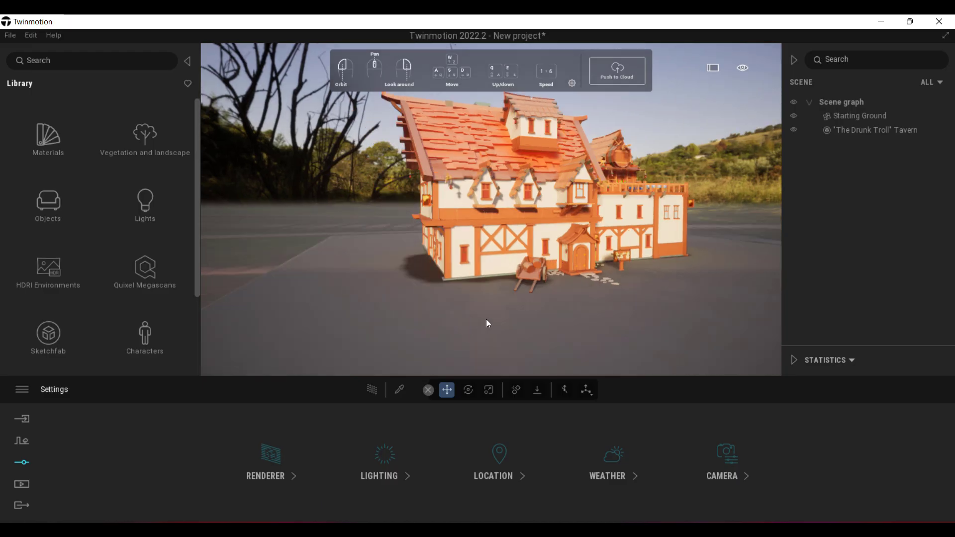
# Step: Collapse the scene graph to enlarge the viewport and hide the navigation help overlay
pyautogui.moveTo(487, 319); pyautogui.dragTo(478, 239)
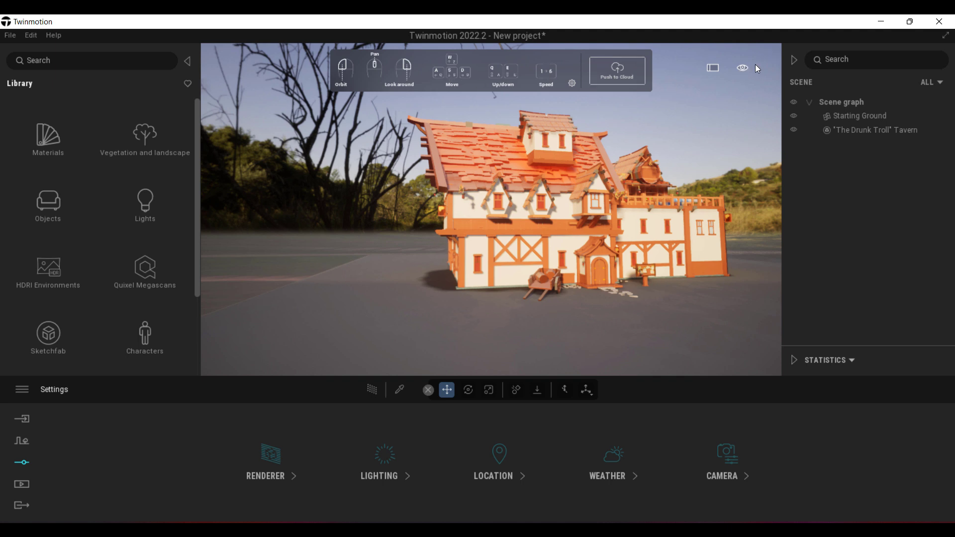
pyautogui.click(795, 60)
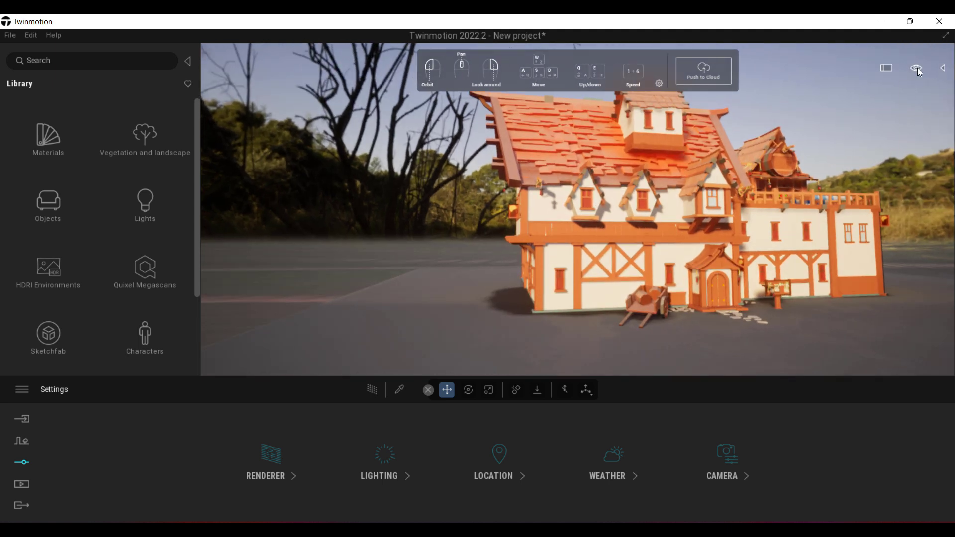
pyautogui.moveTo(918, 67)
pyautogui.moveTo(915, 261)
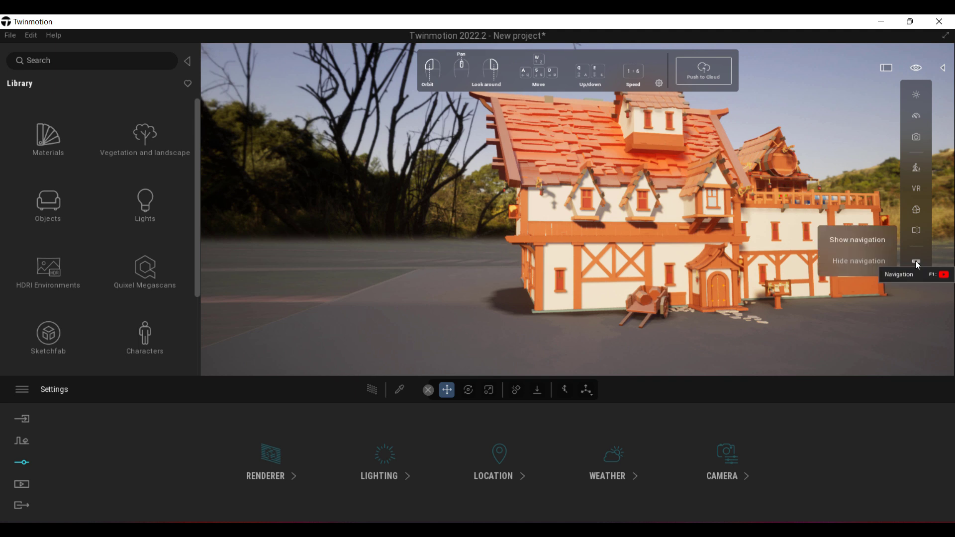
pyautogui.click(862, 261)
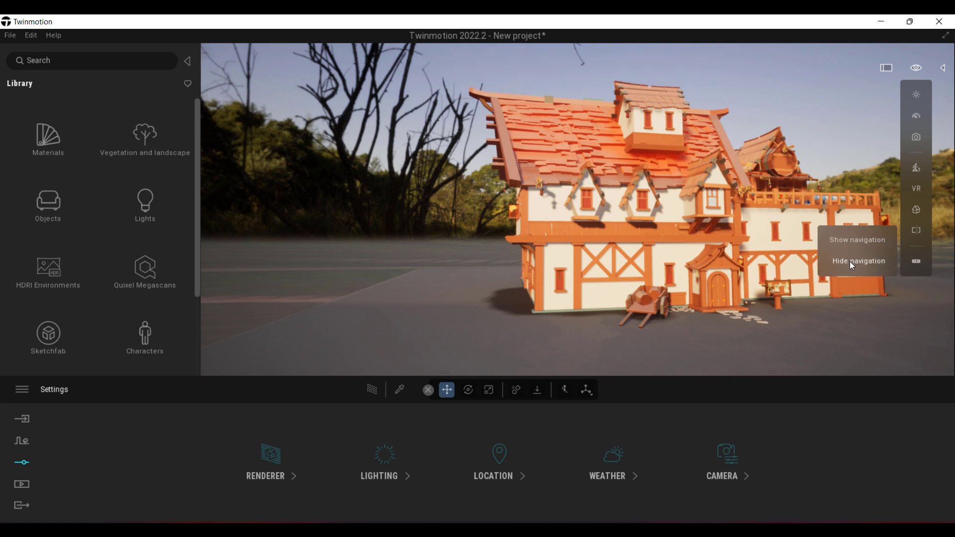
# Step: Examine the tavern model from the front and from its lower wing's corner
pyautogui.moveTo(424, 192); pyautogui.dragTo(336, 154, button='middle')
pyautogui.moveTo(685, 81); pyautogui.dragTo(674, 132, button='middle')
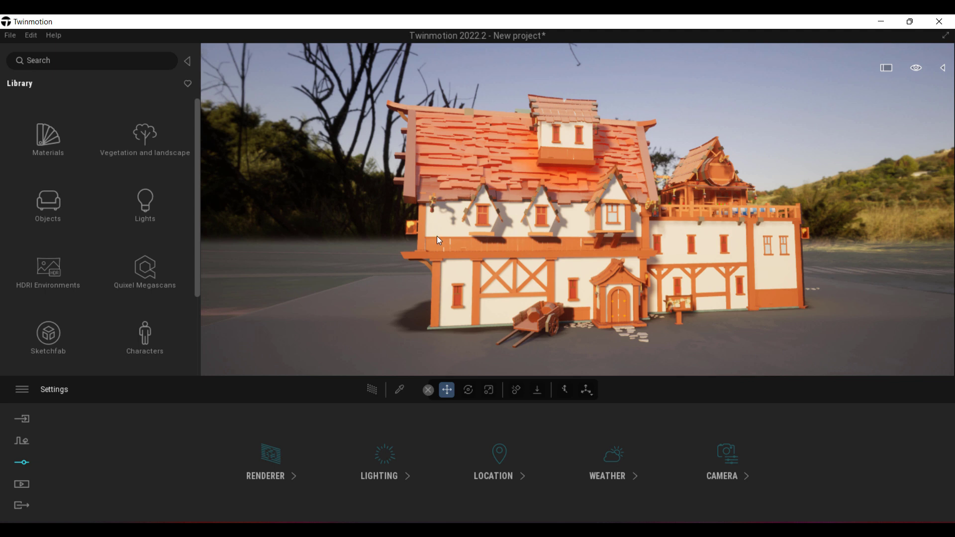
pyautogui.moveTo(551, 242); pyautogui.dragTo(631, 274, button='right')
pyautogui.keyDown('shift'); pyautogui.moveTo(553, 250); pyautogui.dragTo(935, 253, button='middle'); pyautogui.keyUp('shift')
pyautogui.moveTo(328, 249); pyautogui.dragTo(547, 240)
pyautogui.moveTo(524, 286); pyautogui.dragTo(360, 265)
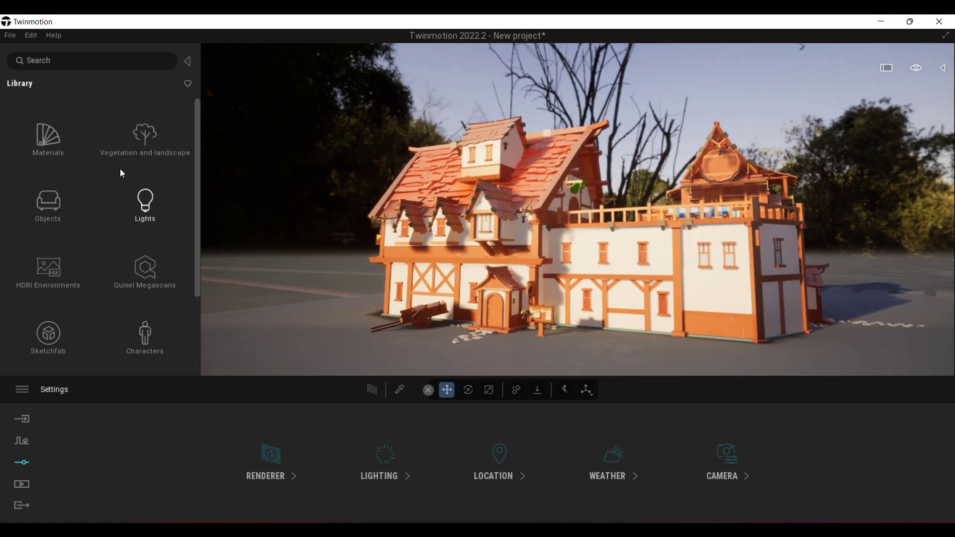
# Step: Download the (FREE) 1995 Fiat Punto GT from the Sketchfab Cars & Vehicles library and place it on the ground near the tavern's lower wing
pyautogui.click(57, 327)
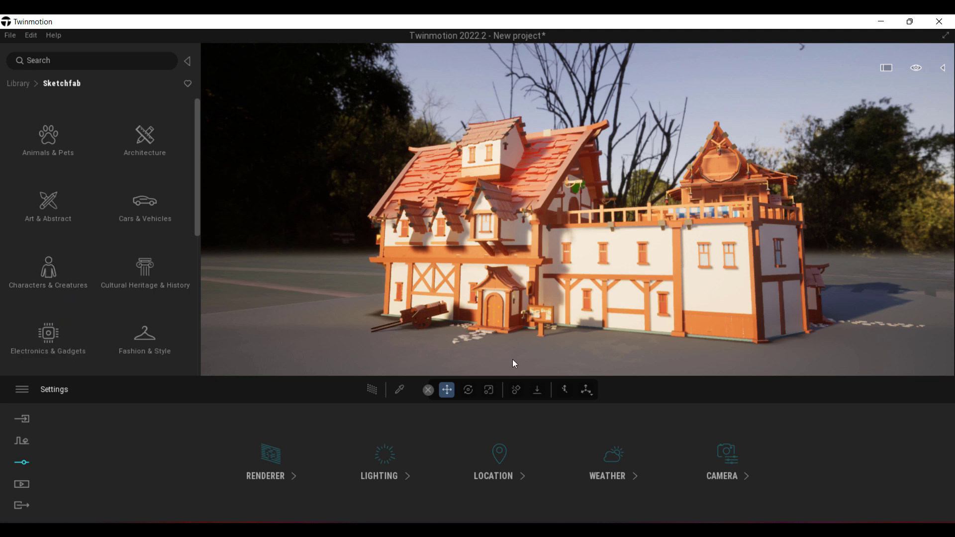
pyautogui.click(147, 213)
pyautogui.moveTo(151, 212)
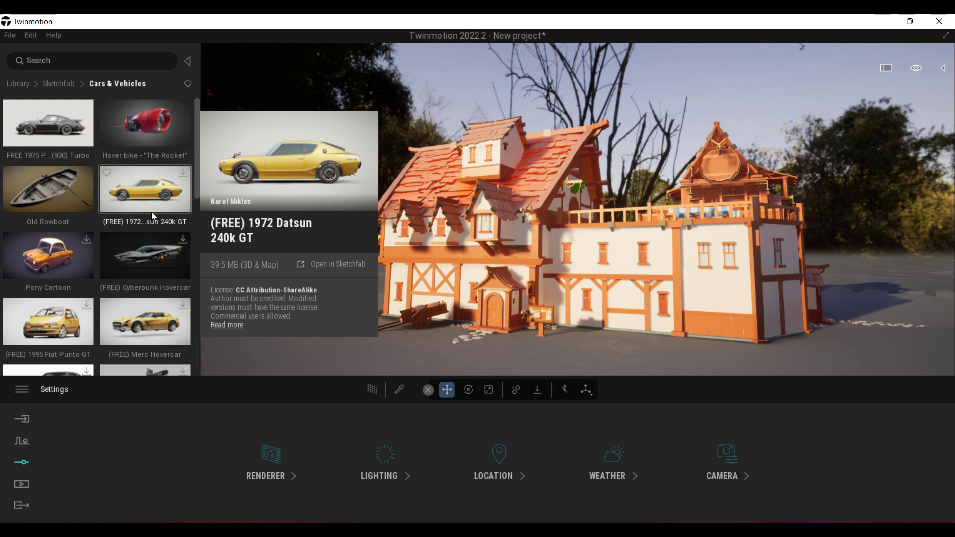
pyautogui.moveTo(100, 336)
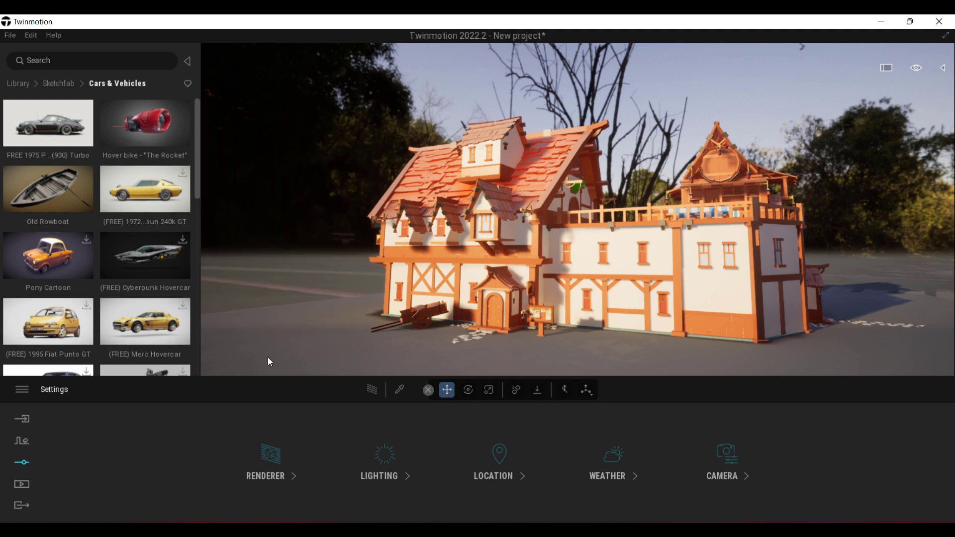
pyautogui.moveTo(79, 315)
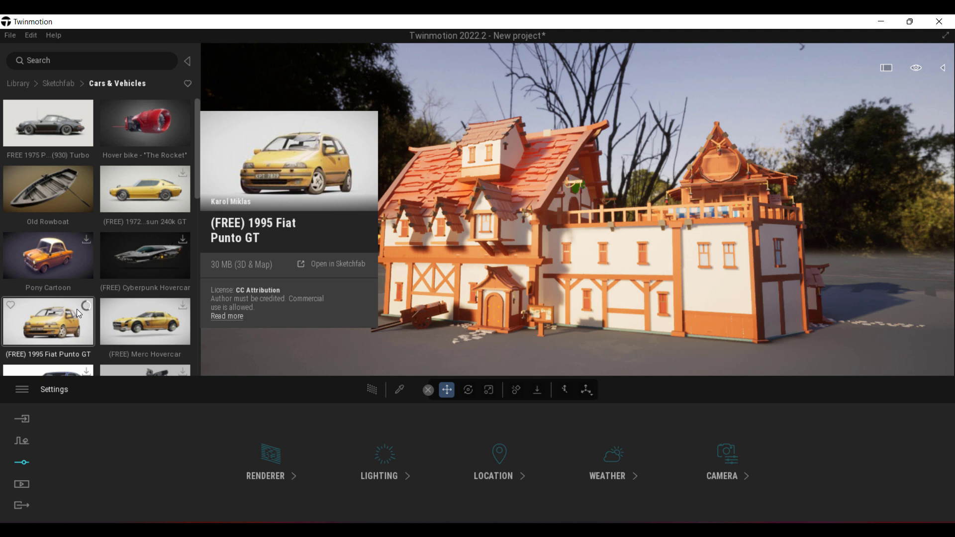
pyautogui.scroll(-1, 58, 289)
pyautogui.moveTo(38, 282); pyautogui.dragTo(863, 349)
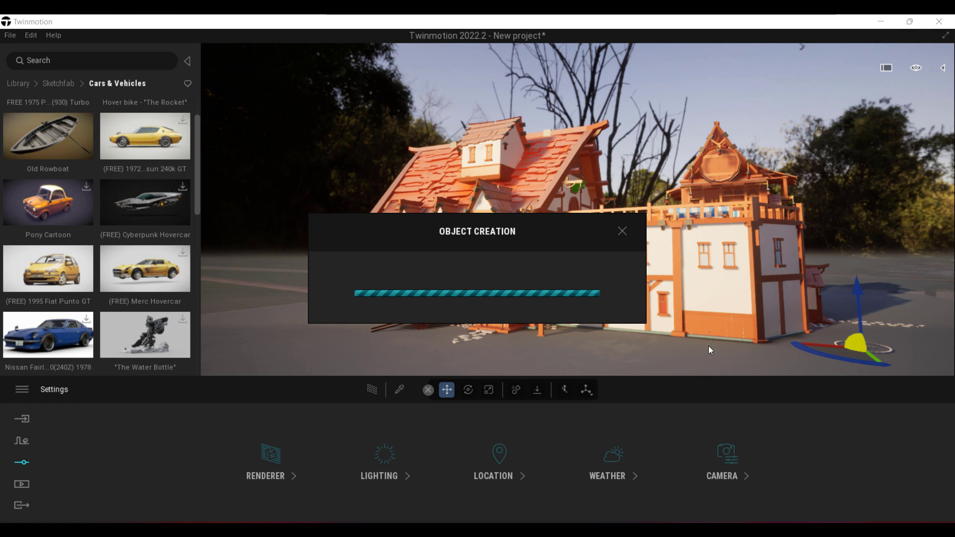
pyautogui.keyDown('shift'); pyautogui.moveTo(710, 341); pyautogui.dragTo(822, 300, button='middle'); pyautogui.keyUp('shift')
pyautogui.press('f')
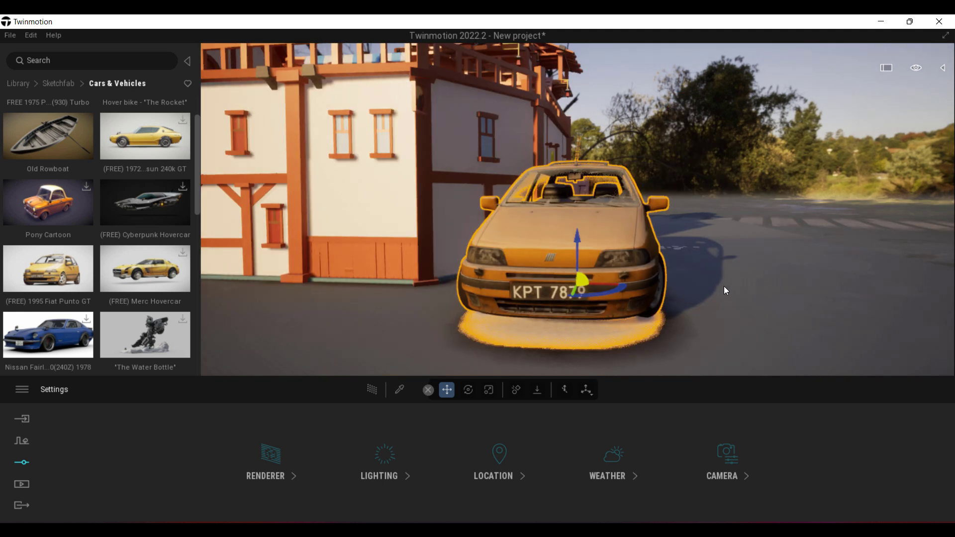
pyautogui.keyDown('shift'); pyautogui.moveTo(667, 259); pyautogui.dragTo(641, 248, button='middle'); pyautogui.keyUp('shift')
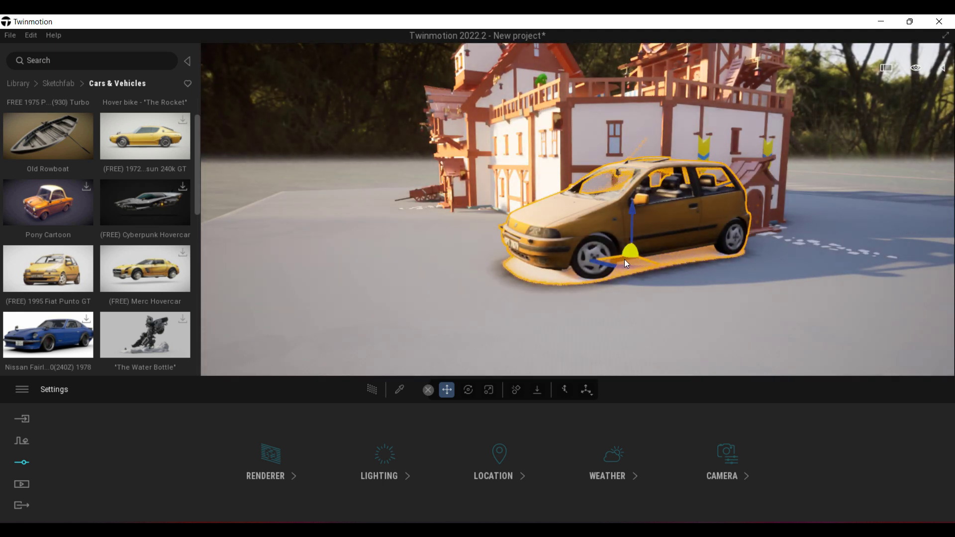
# Step: Move the yellow car sideways toward the tavern's side entrance and lower it slightly onto the ground
pyautogui.moveTo(625, 259); pyautogui.dragTo(694, 262)
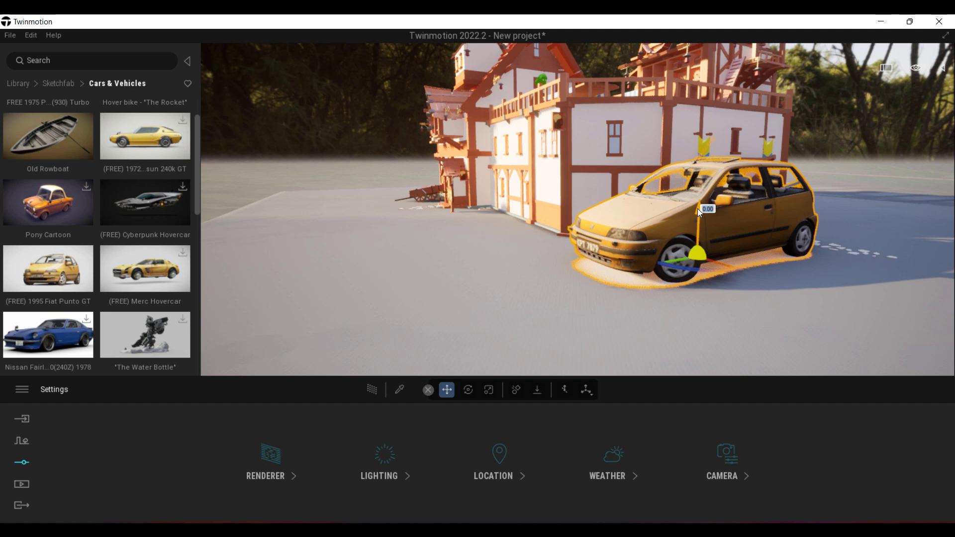
pyautogui.moveTo(699, 211)
pyautogui.mouseDown()
pyautogui.moveTo(703, 222)
pyautogui.moveTo(699, 215)
pyautogui.mouseUp()
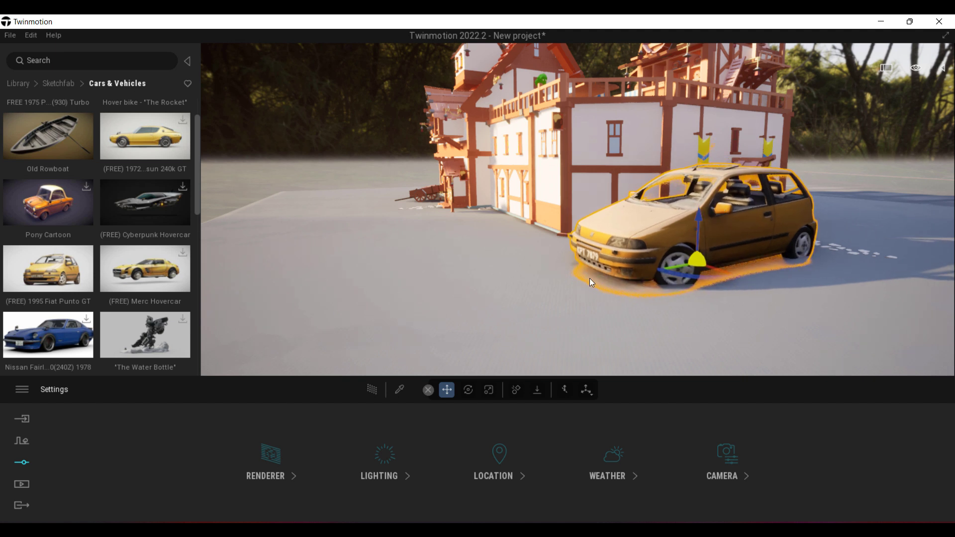
pyautogui.moveTo(589, 279)
pyautogui.keyDown('shift'); pyautogui.mouseDown(button='middle')
pyautogui.moveTo(689, 271)
pyautogui.moveTo(652, 244)
pyautogui.moveTo(588, 295)
pyautogui.mouseUp(button='middle'); pyautogui.keyUp('shift')
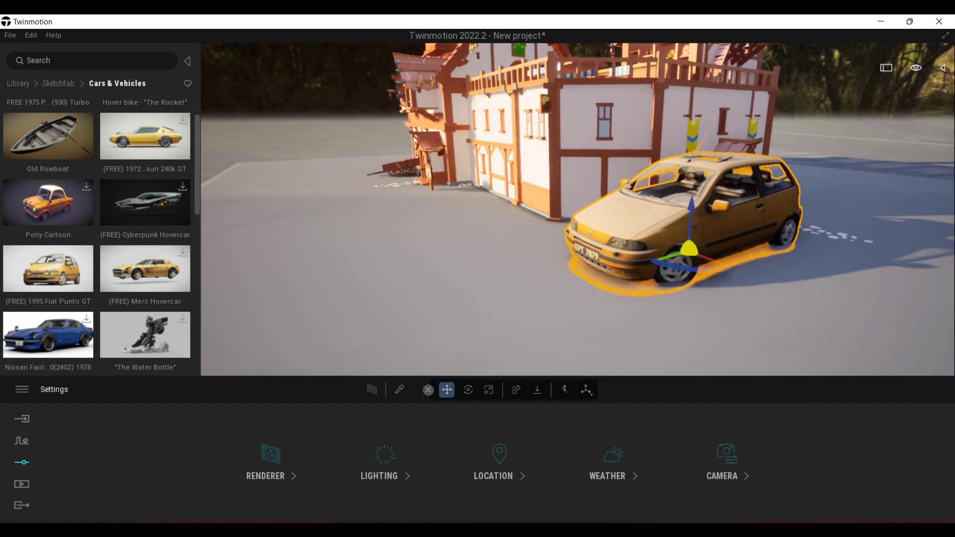
# Step: Delete the yellow car from the scene and browse further Sketchfab vehicles
pyautogui.press('Delete')
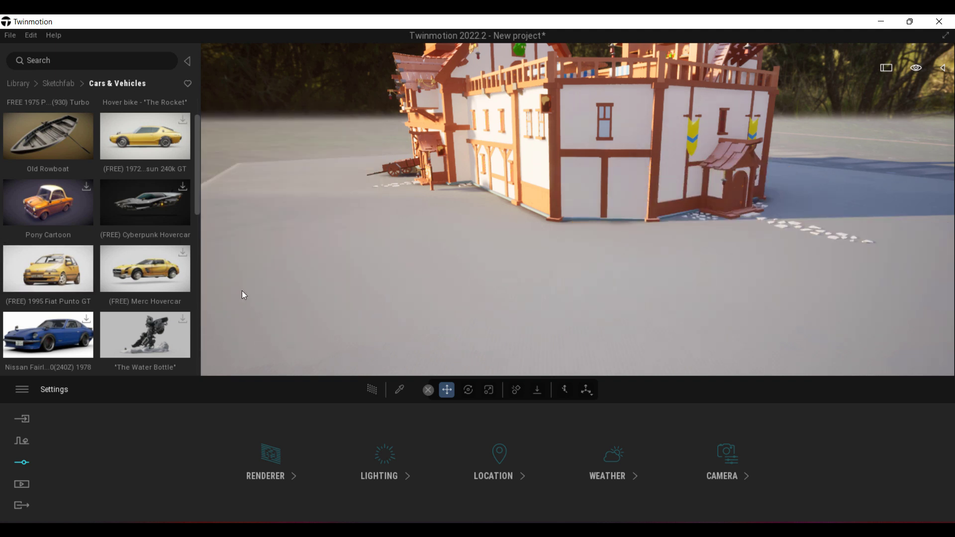
pyautogui.scroll(-2, 143, 267)
pyautogui.scroll(-1, 141, 269)
pyautogui.scroll(-3, 142, 273)
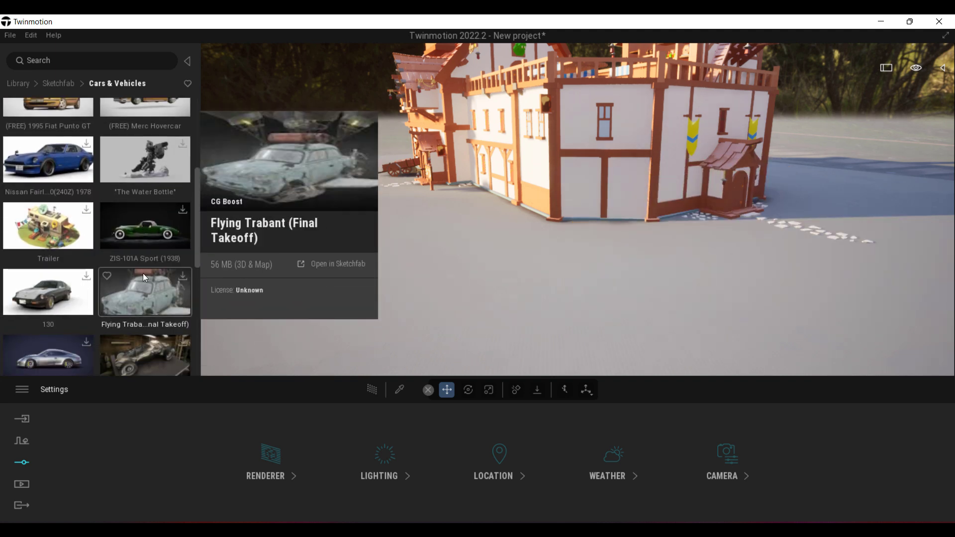
pyautogui.scroll(-1, 125, 284)
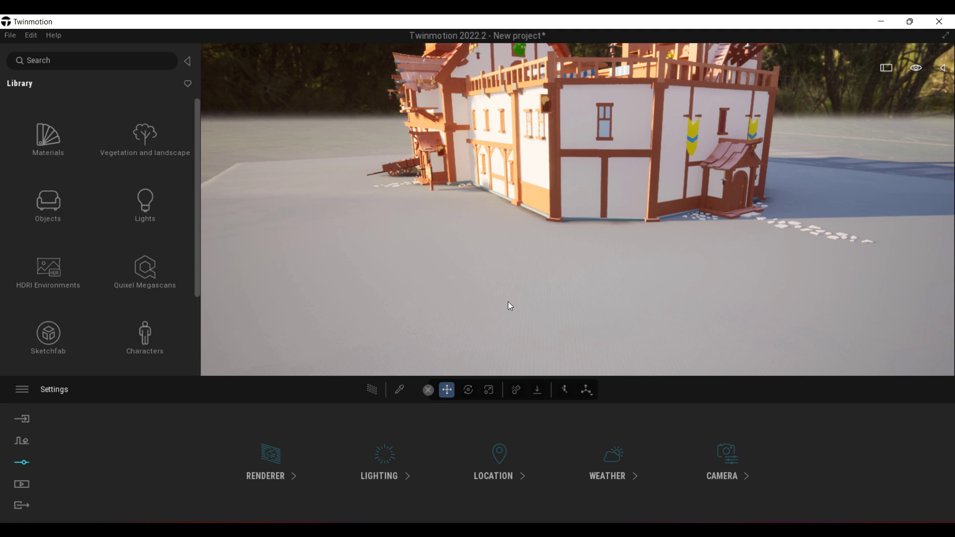
# Step: Preview the whole tavern front with the Path Tracer and return to the real-time view
pyautogui.moveTo(580, 312)
pyautogui.mouseDown(button='right')
pyautogui.moveTo(592, 289)
pyautogui.moveTo(592, 304)
pyautogui.moveTo(580, 279)
pyautogui.moveTo(582, 319)
pyautogui.moveTo(579, 296)
pyautogui.mouseUp(button='right')
pyautogui.press('w')
pyautogui.press('s')
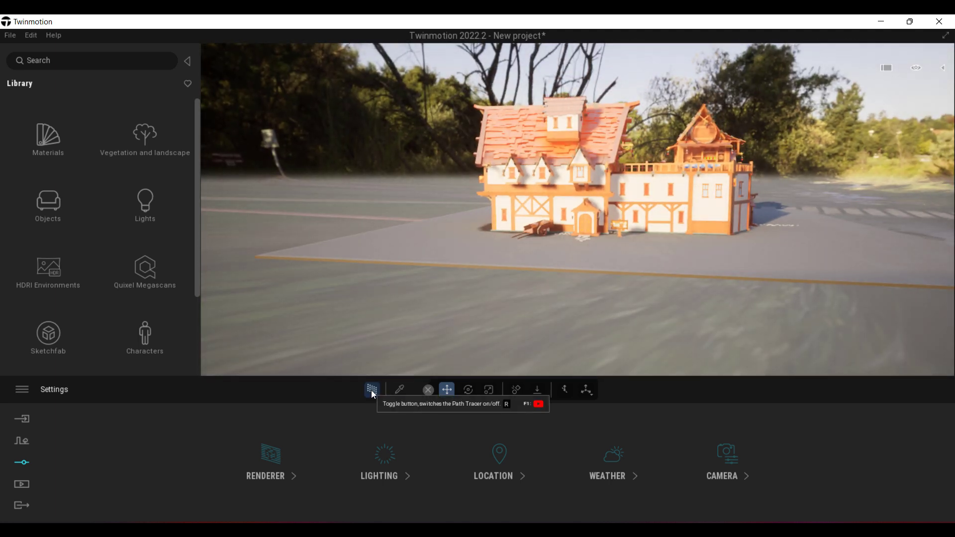
pyautogui.click(372, 390)
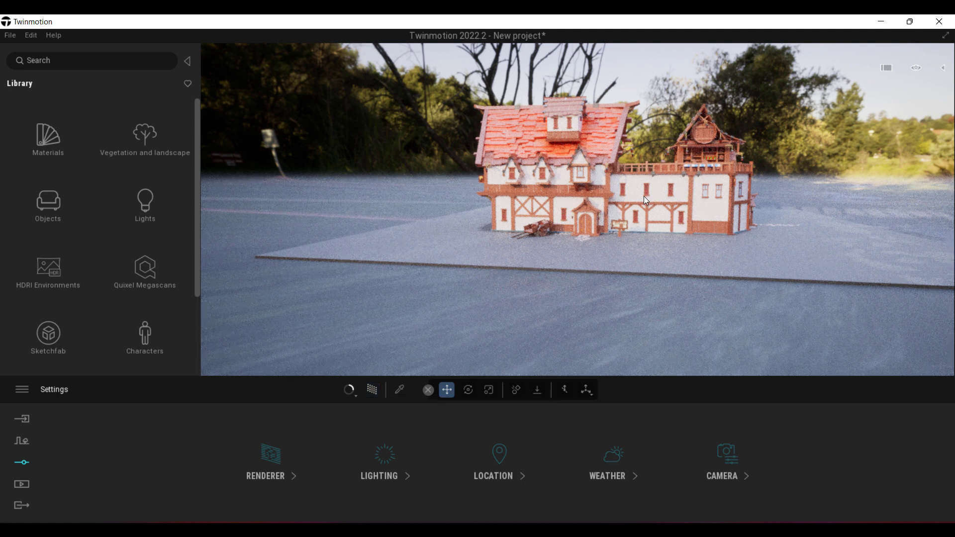
pyautogui.click(372, 390)
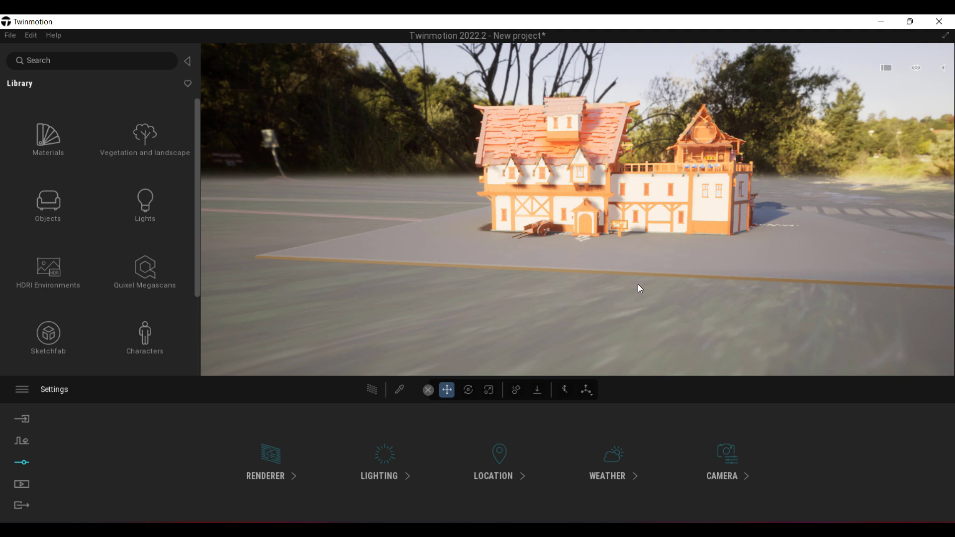
# Step: Frame the tavern's front closer and browse the HDRI sky categories, including the low sun overcast skies
pyautogui.moveTo(638, 284); pyautogui.dragTo(683, 279, button='right')
pyautogui.press('w')
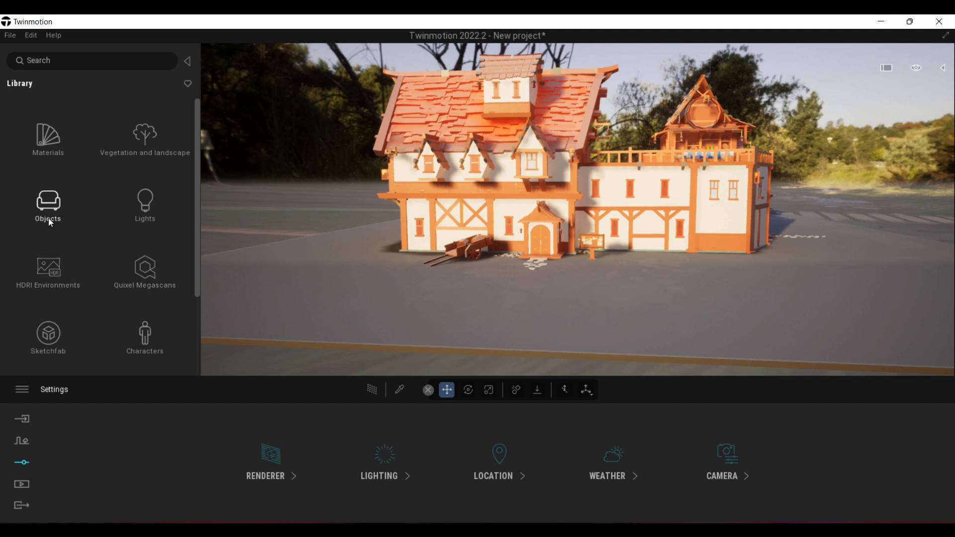
pyautogui.click(46, 270)
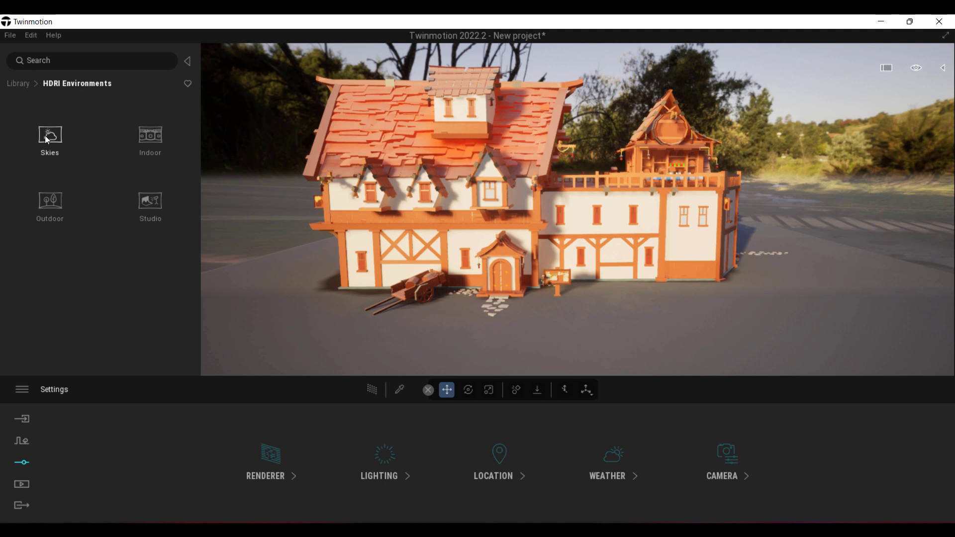
pyautogui.click(49, 139)
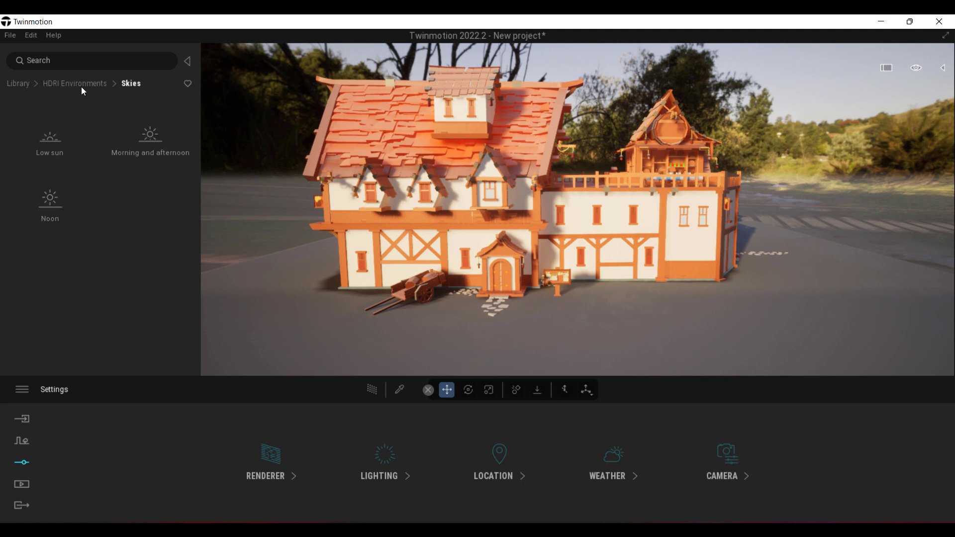
pyautogui.click(47, 152)
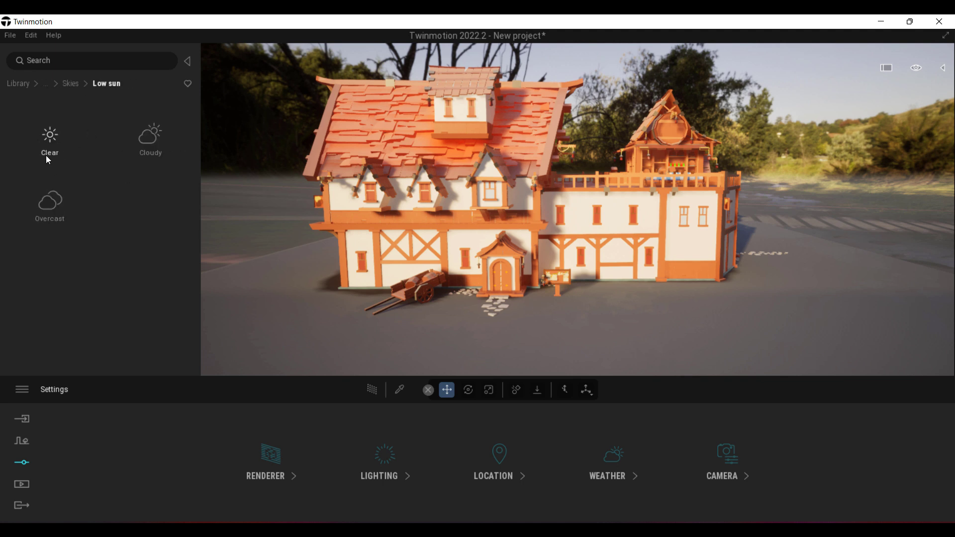
pyautogui.click(56, 220)
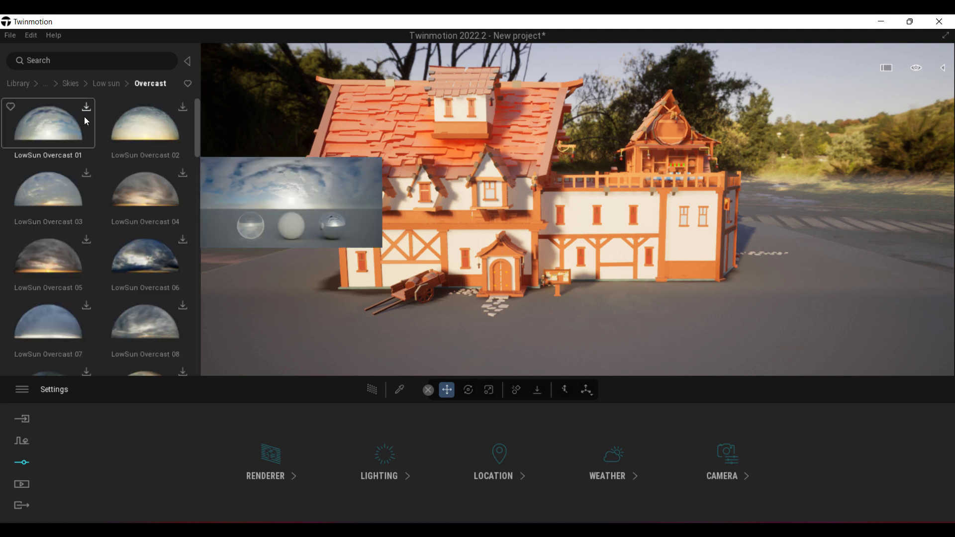
pyautogui.click(98, 83)
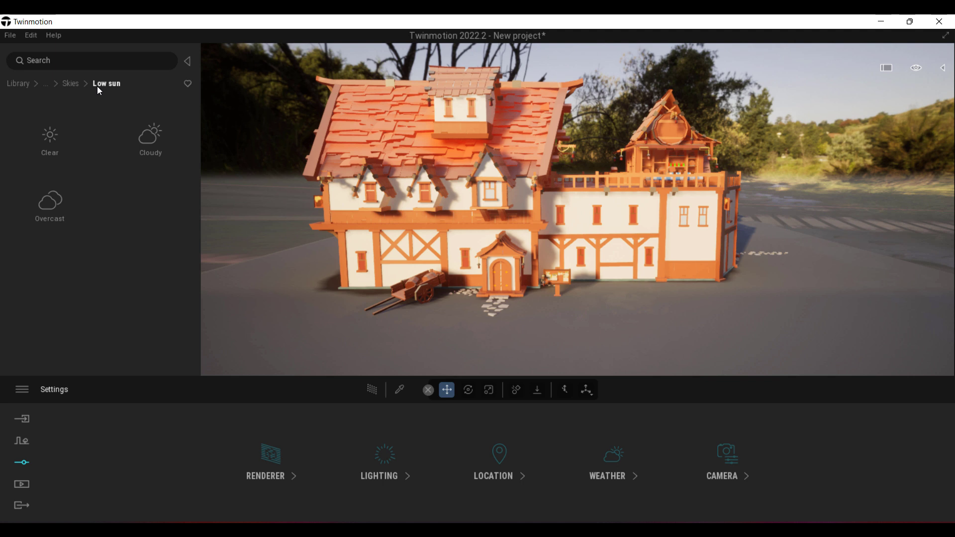
pyautogui.click(77, 82)
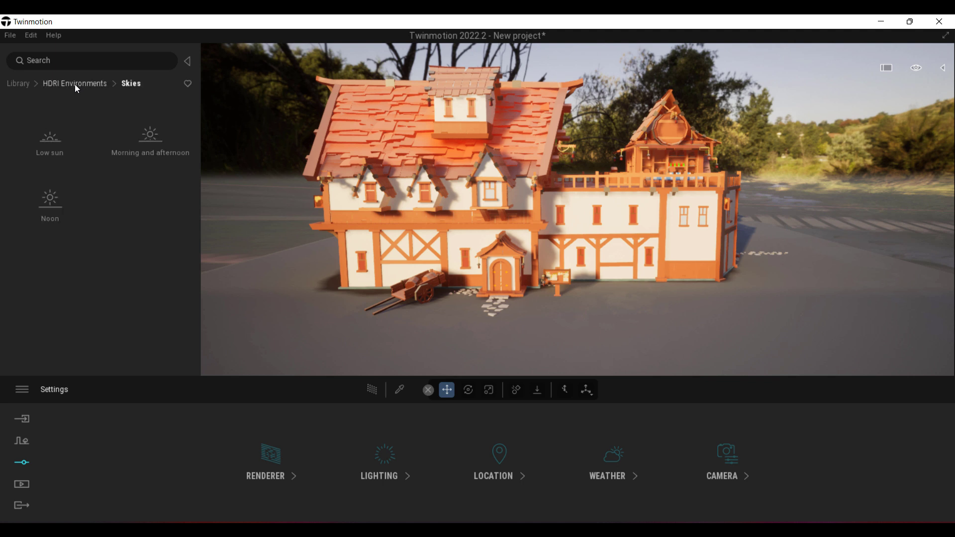
pyautogui.click(69, 85)
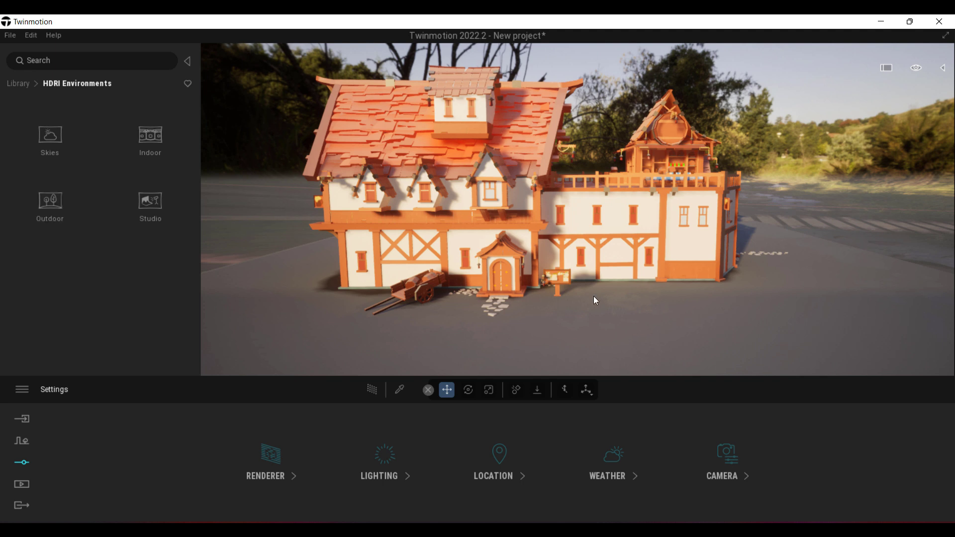
# Step: Browse the outdoor HDRI environments and start downloading Vignaioli Night
pyautogui.click(62, 217)
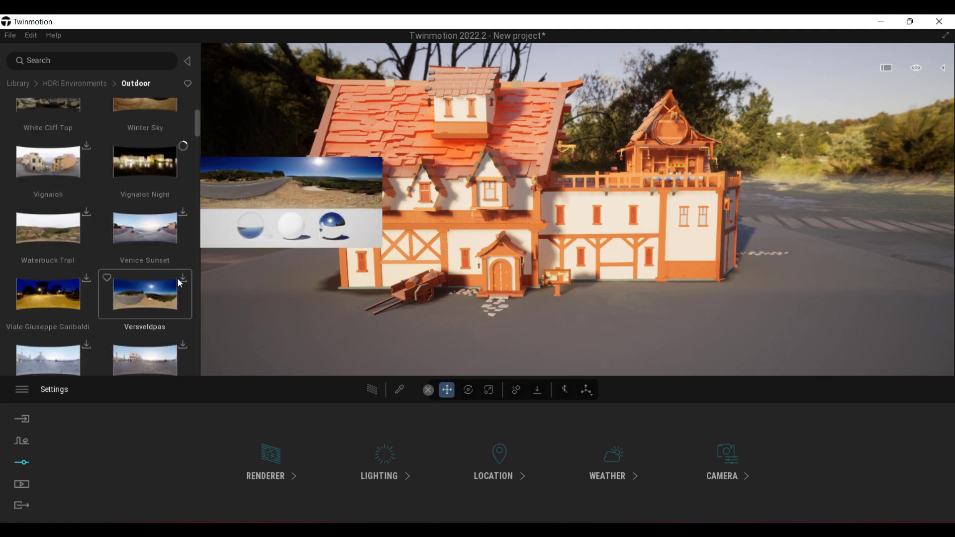
pyautogui.scroll(5, 141, 281)
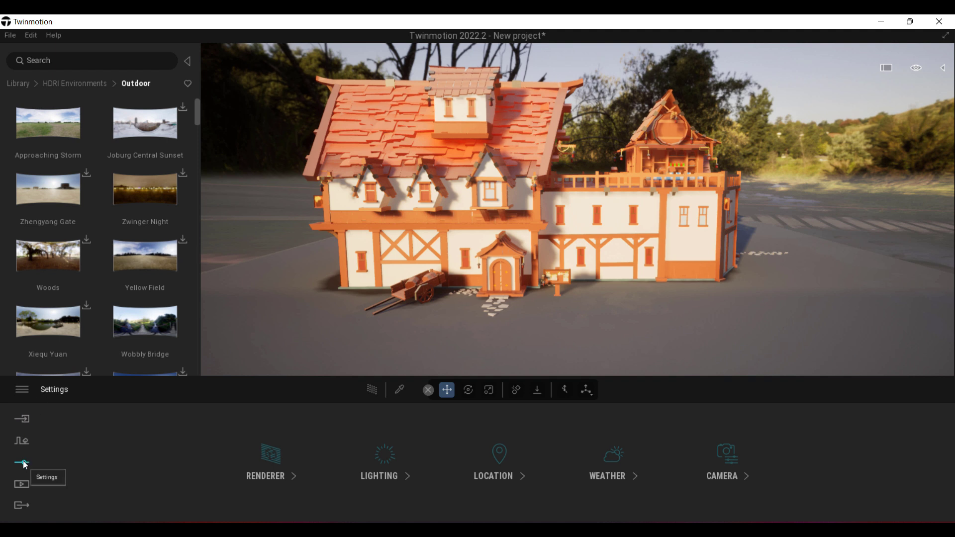
# Step: Switch the scene's lighting environment to Dynamic Sky
pyautogui.click(392, 455)
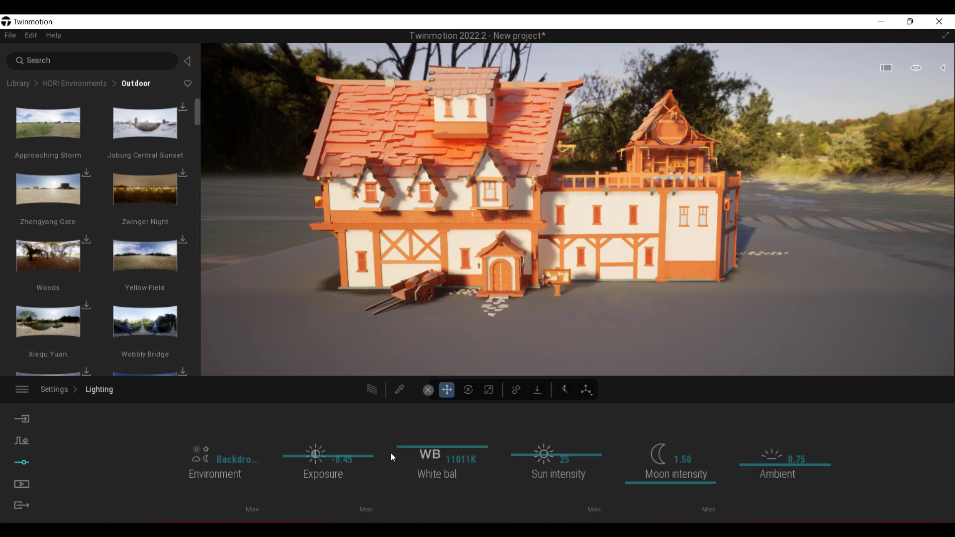
pyautogui.click(233, 461)
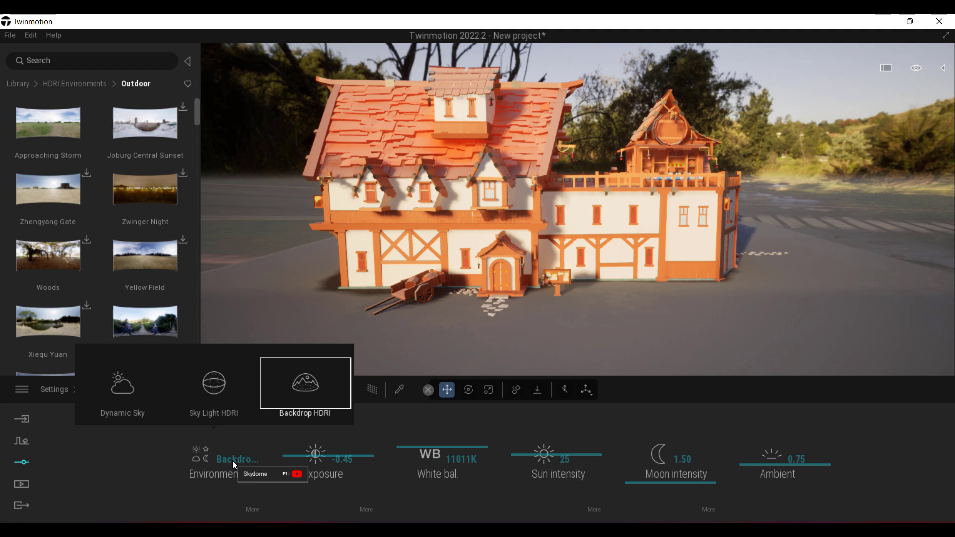
pyautogui.click(121, 394)
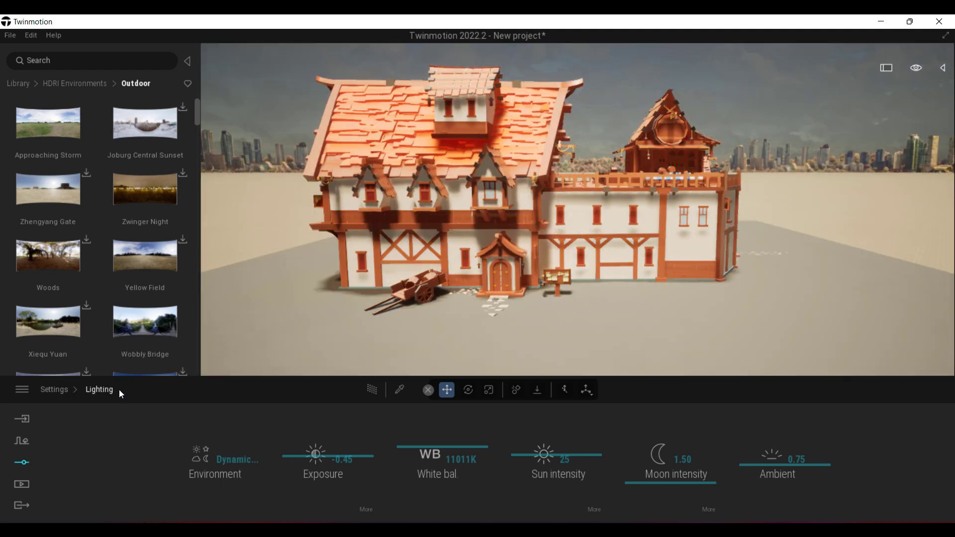
# Step: Switch the scene's lighting environment from Dynamic Sky to Sky Light HDRI with the whole tavern and sky in view
pyautogui.scroll(-2, 575, 264)
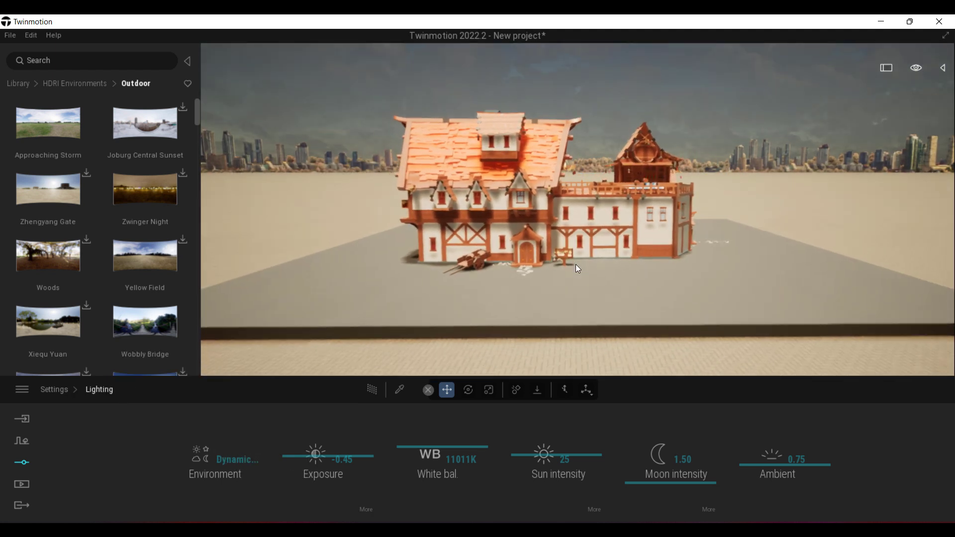
pyautogui.moveTo(575, 264); pyautogui.dragTo(620, 280, button='right')
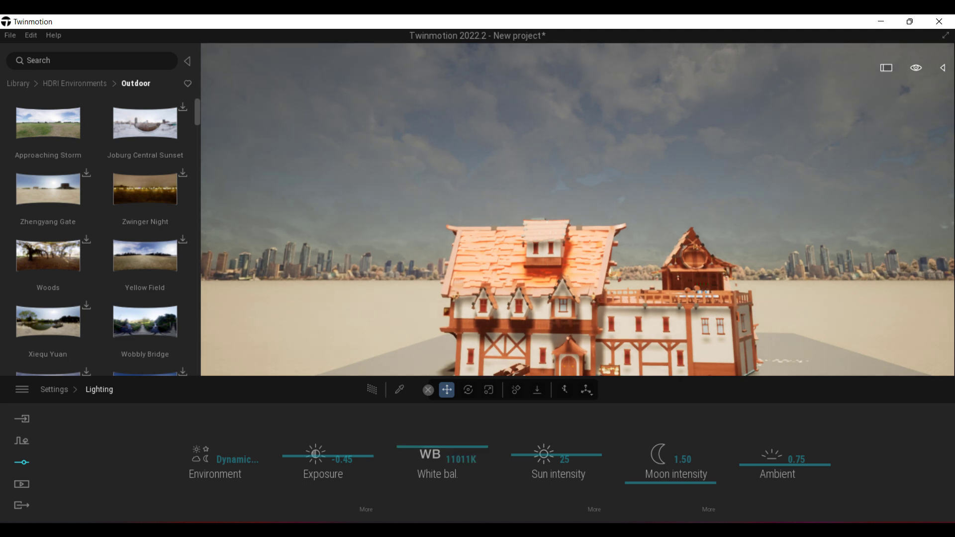
pyautogui.click(229, 461)
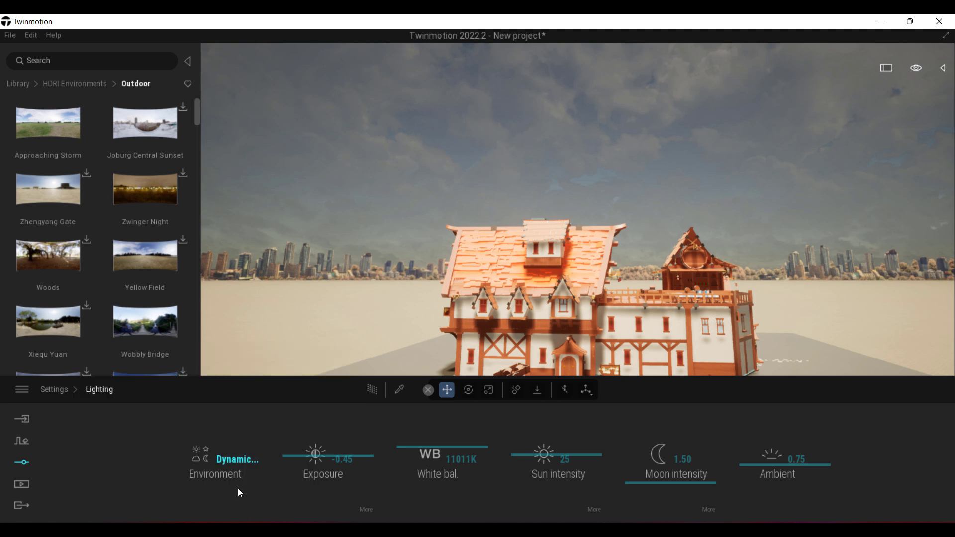
pyautogui.click(235, 458)
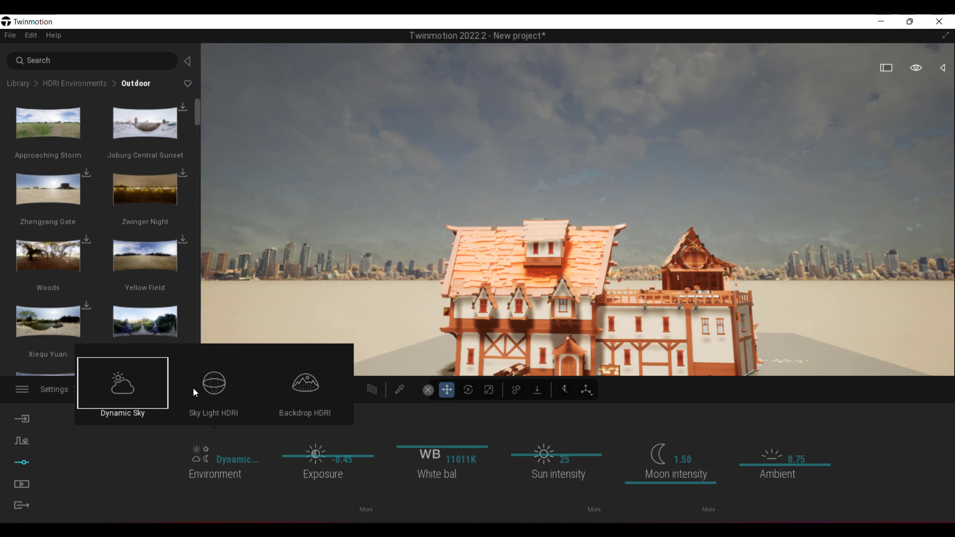
pyautogui.click(226, 386)
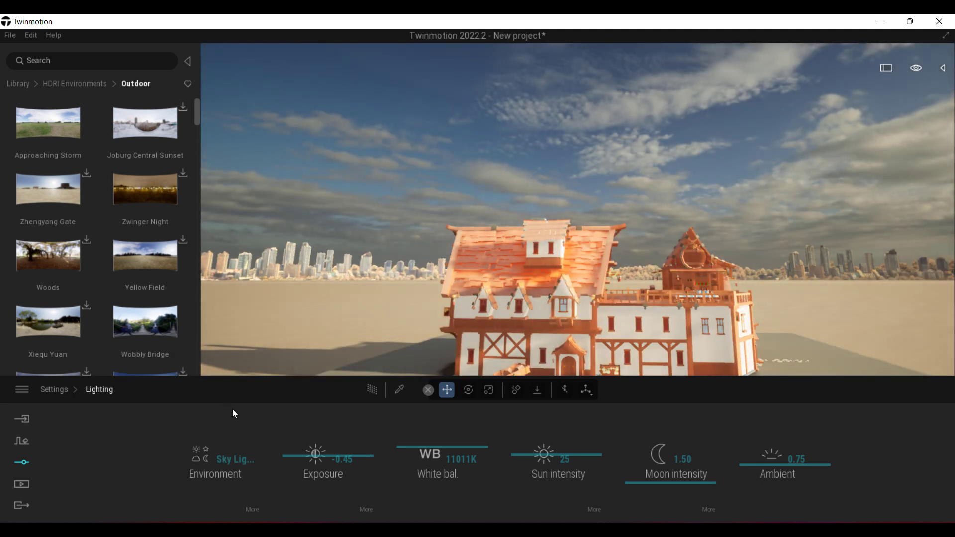
pyautogui.moveTo(552, 191); pyautogui.dragTo(537, 261, button='right')
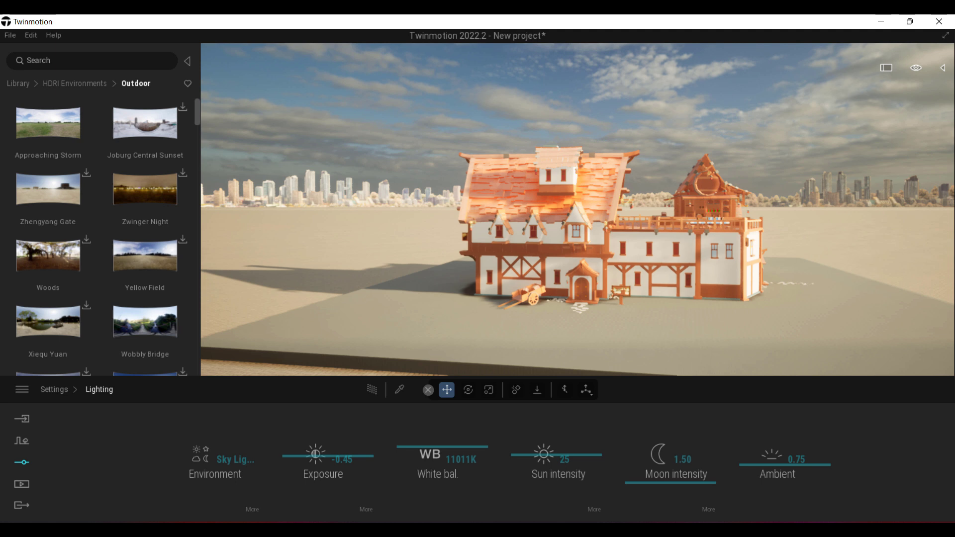
# Step: Apply LowSun Overcast 06 from the low sun overcast skies as the Sky Light HDRI
pyautogui.click(256, 509)
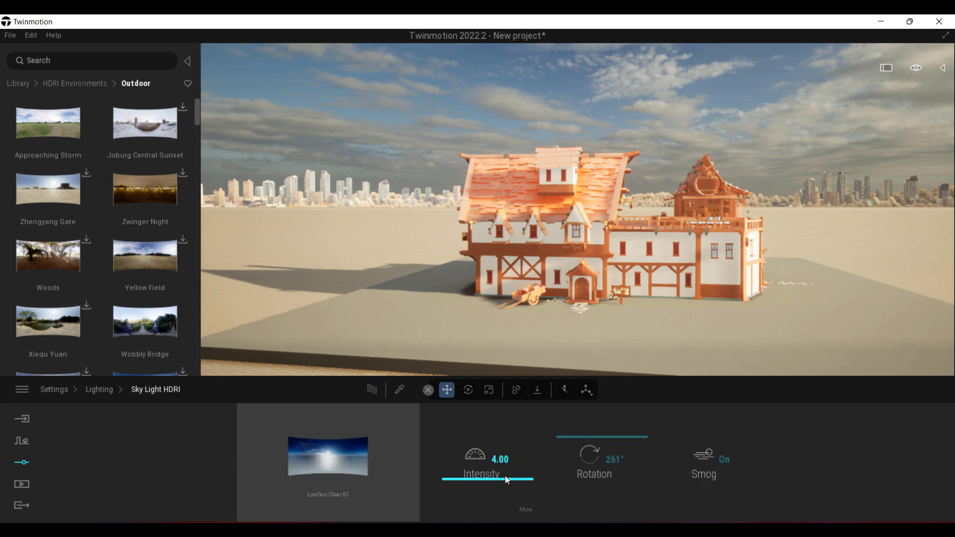
pyautogui.moveTo(593, 437)
pyautogui.mouseDown()
pyautogui.moveTo(594, 483)
pyautogui.moveTo(576, 427)
pyautogui.moveTo(584, 483)
pyautogui.moveTo(587, 389)
pyautogui.moveTo(589, 439)
pyautogui.moveTo(589, 427)
pyautogui.mouseUp()
pyautogui.click(77, 84)
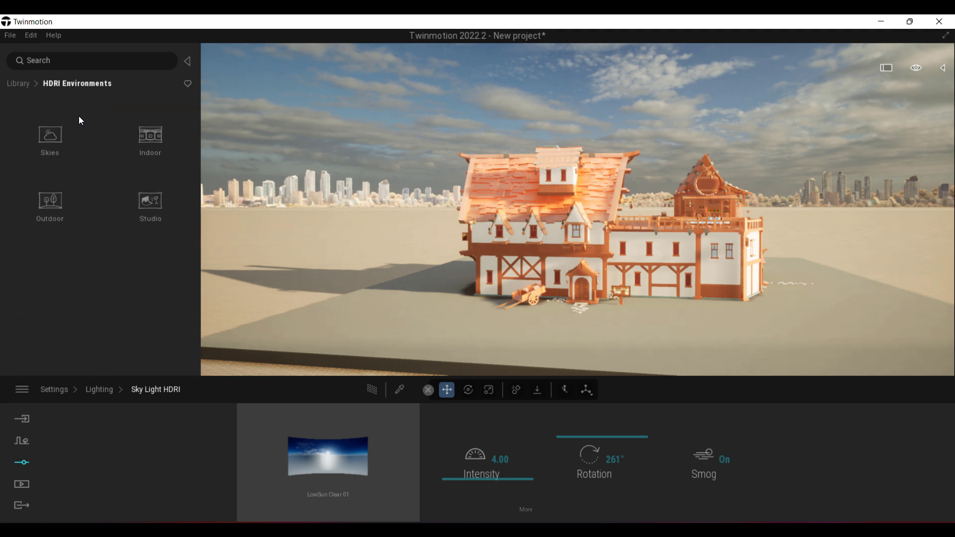
pyautogui.click(58, 142)
pyautogui.click(56, 146)
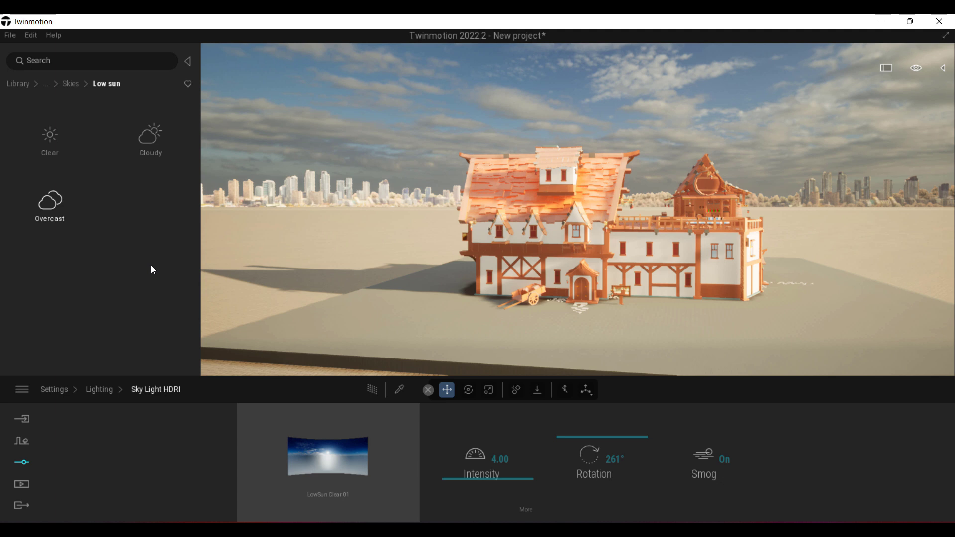
pyautogui.click(73, 209)
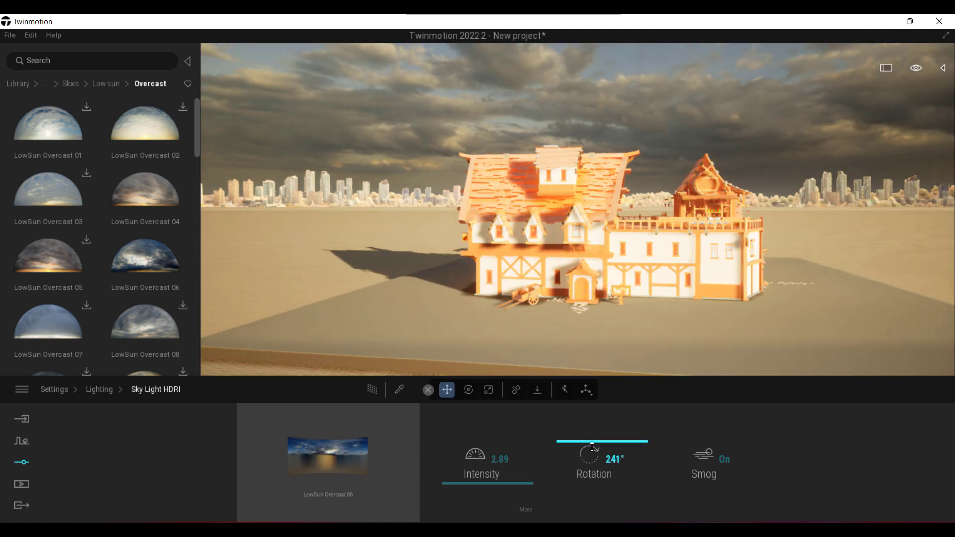
# Step: Set the sky light's rotation to 258° and intensity to 1.65, toggling Smog off and back on
pyautogui.moveTo(590, 442); pyautogui.dragTo(579, 428)
pyautogui.moveTo(500, 485)
pyautogui.mouseDown()
pyautogui.moveTo(490, 476)
pyautogui.moveTo(497, 483)
pyautogui.moveTo(498, 469)
pyautogui.moveTo(499, 490)
pyautogui.mouseUp()
pyautogui.click(726, 460)
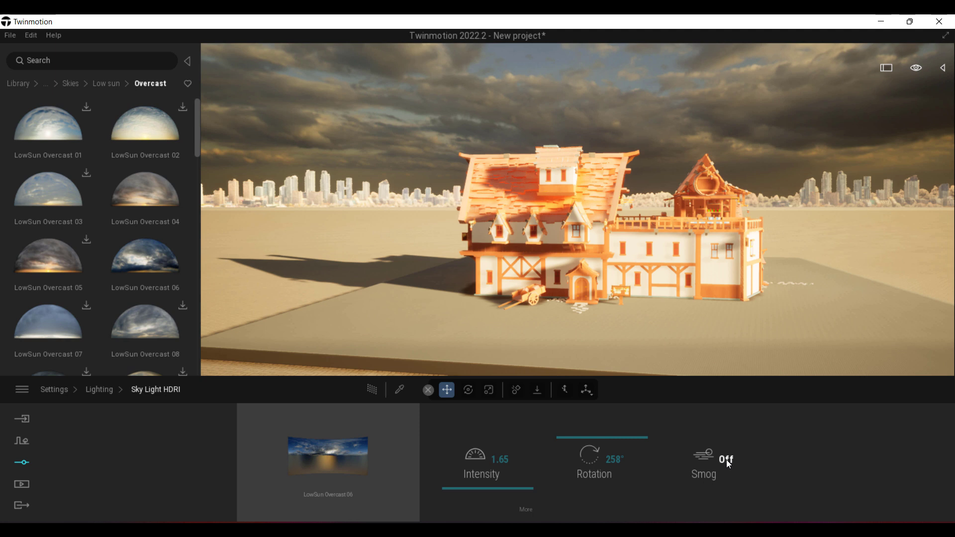
pyautogui.click(726, 461)
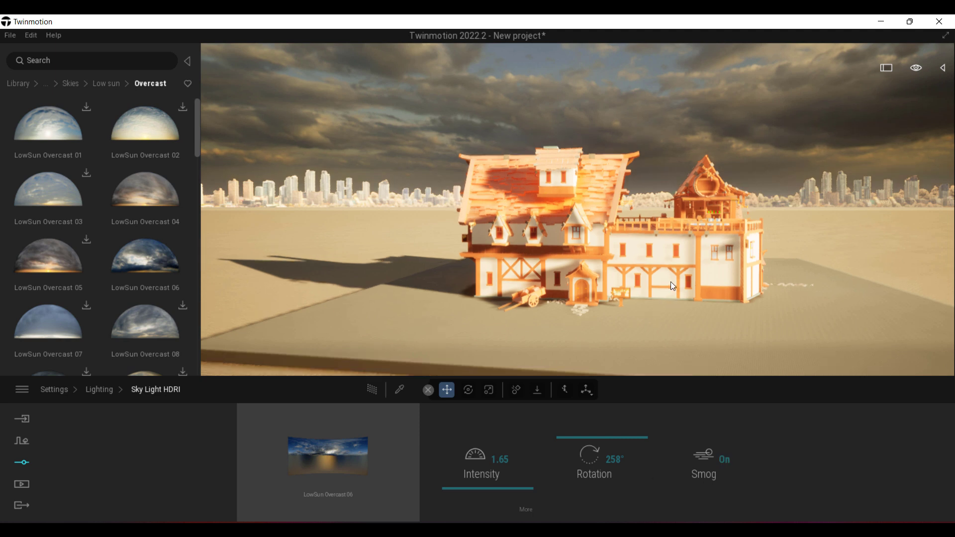
# Step: Compare the tavern under Dynamic Sky and Sky Light HDRI, and set the environment to Backdrop HDRI
pyautogui.moveTo(671, 282)
pyautogui.mouseDown(button='right')
pyautogui.moveTo(673, 306)
pyautogui.moveTo(682, 296)
pyautogui.mouseUp(button='right')
pyautogui.press('w')
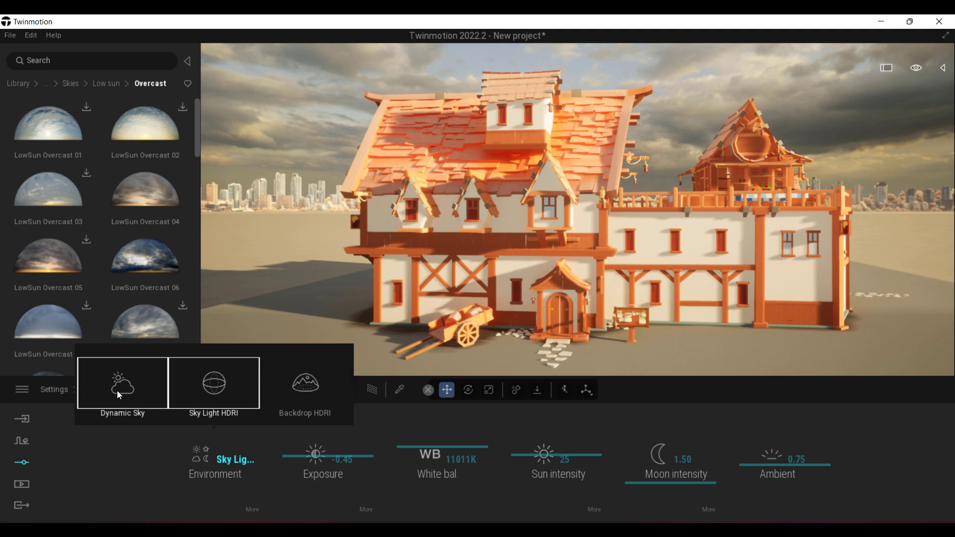
pyautogui.click(124, 393)
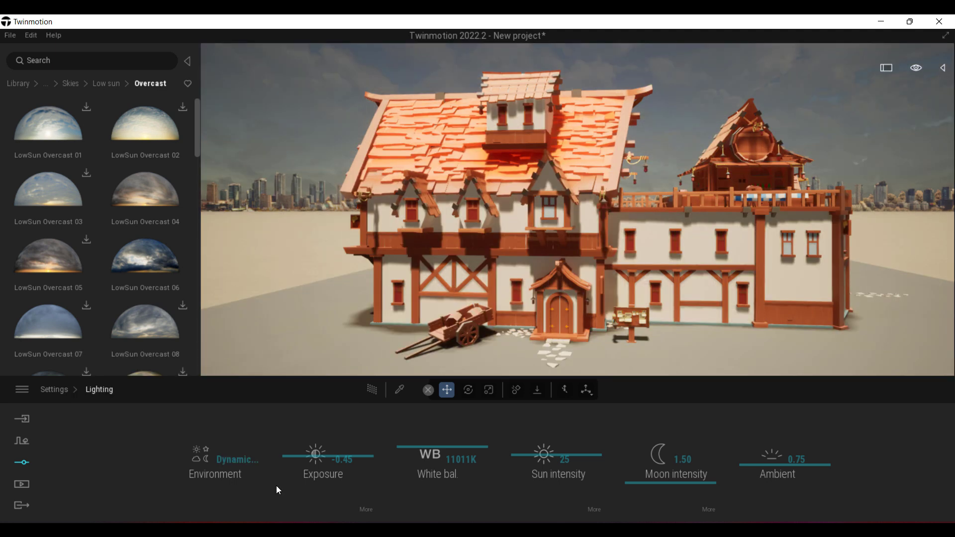
pyautogui.click(243, 461)
pyautogui.click(216, 391)
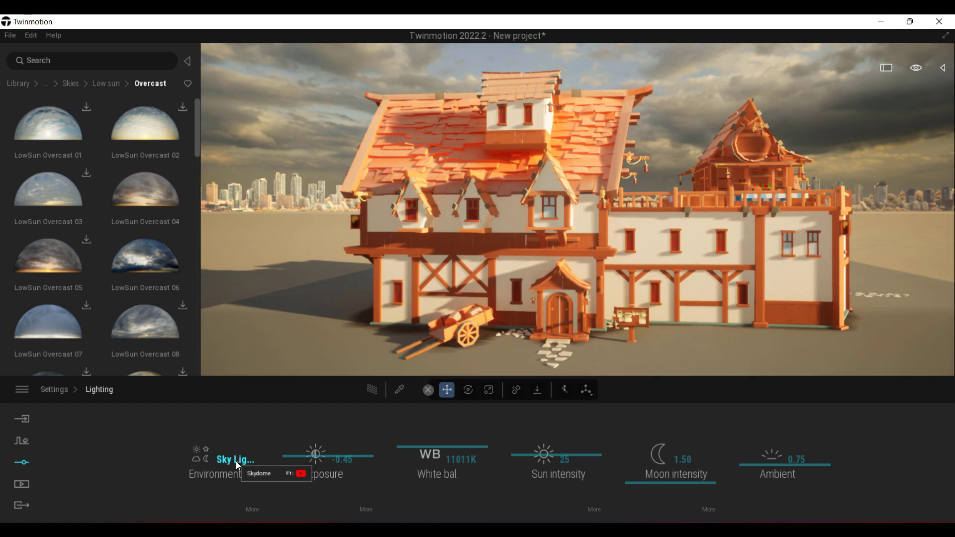
pyautogui.click(235, 462)
pyautogui.click(305, 386)
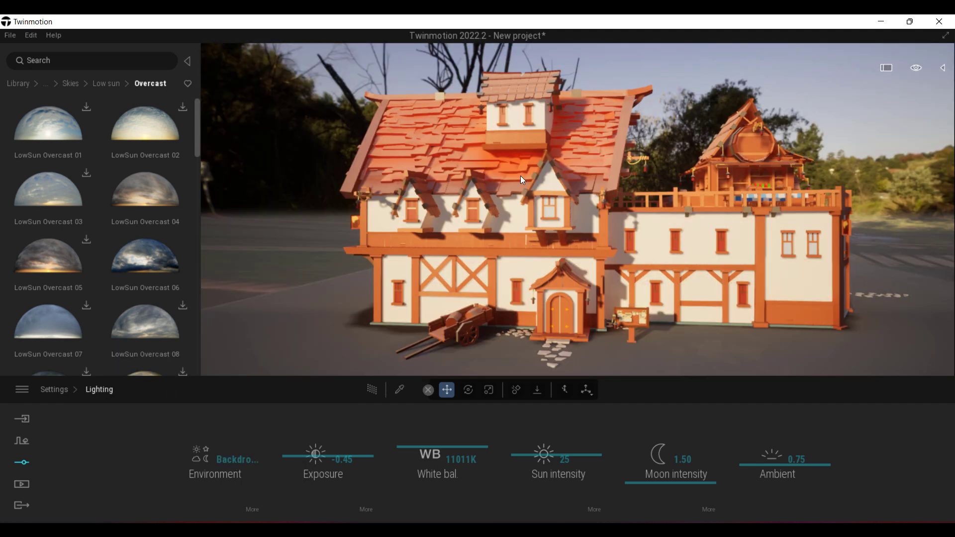
# Step: Try the outdoor Vignaioli Night environment and apply Versveldpas as the Backdrop HDRI
pyautogui.click(76, 88)
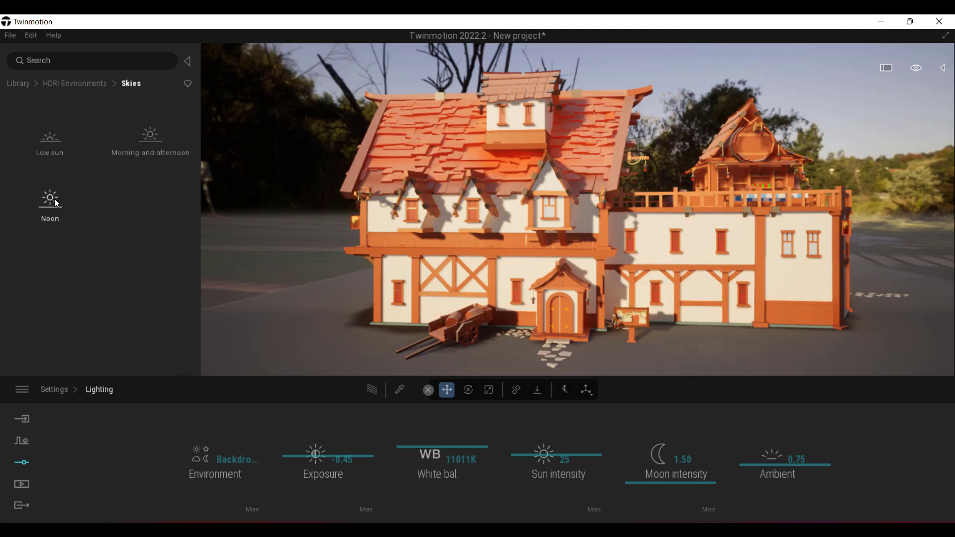
pyautogui.click(67, 85)
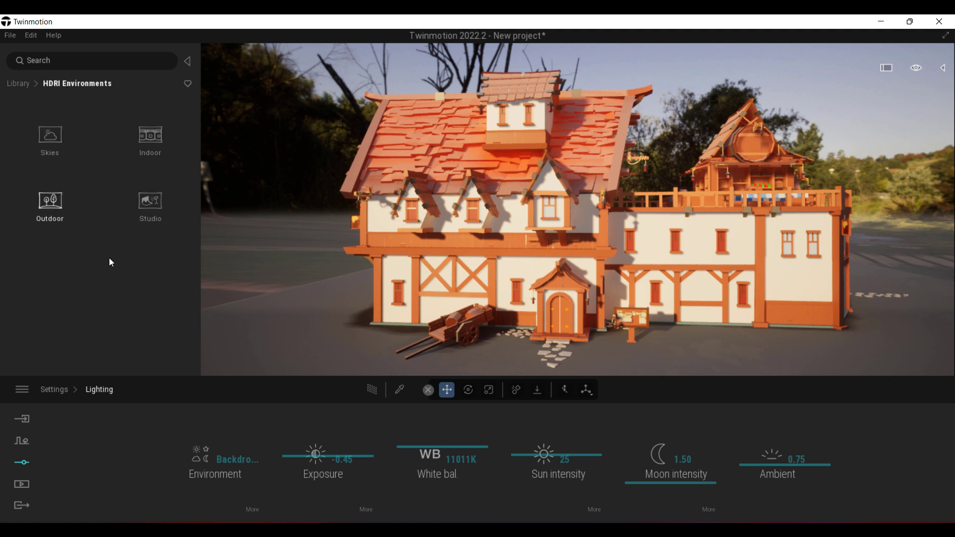
pyautogui.click(49, 235)
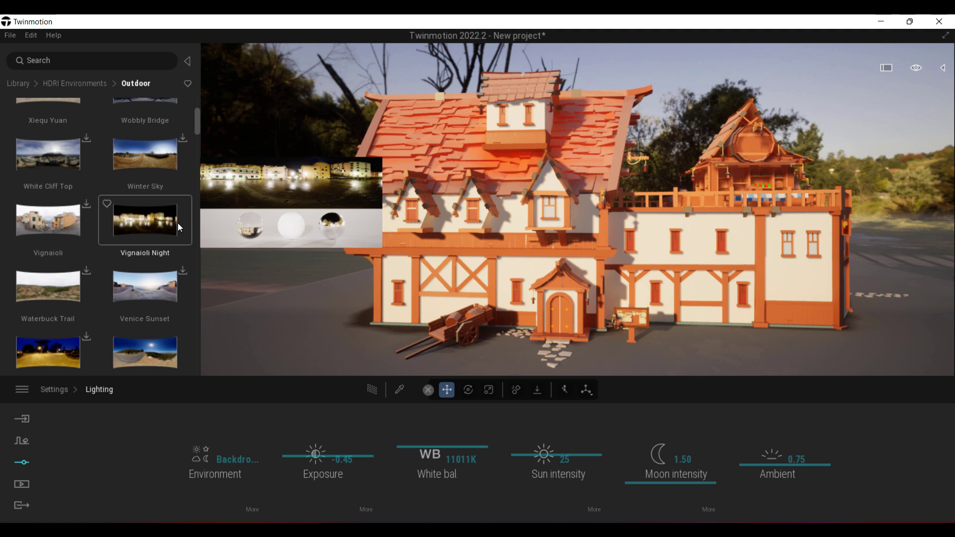
pyautogui.moveTo(178, 222); pyautogui.dragTo(332, 264)
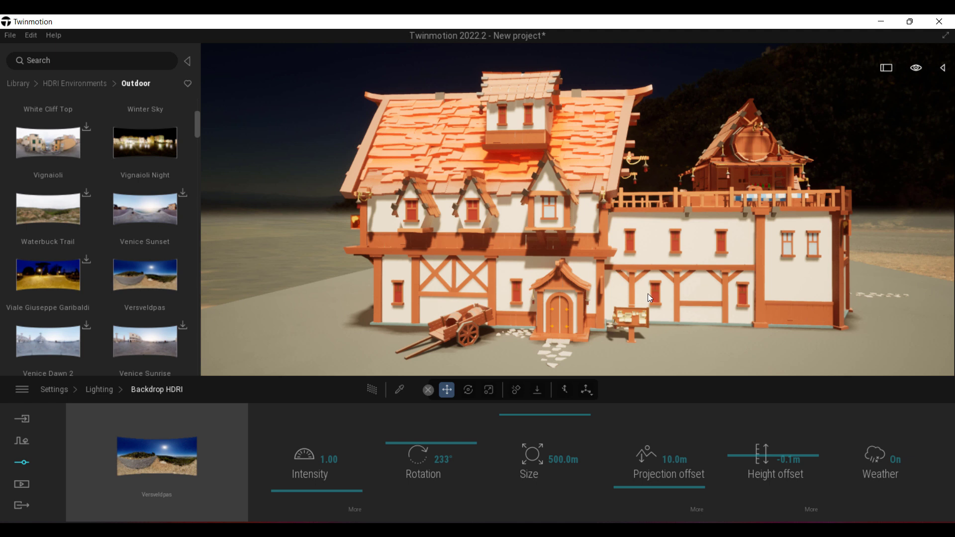
pyautogui.moveTo(648, 294); pyautogui.dragTo(467, 381, button='right')
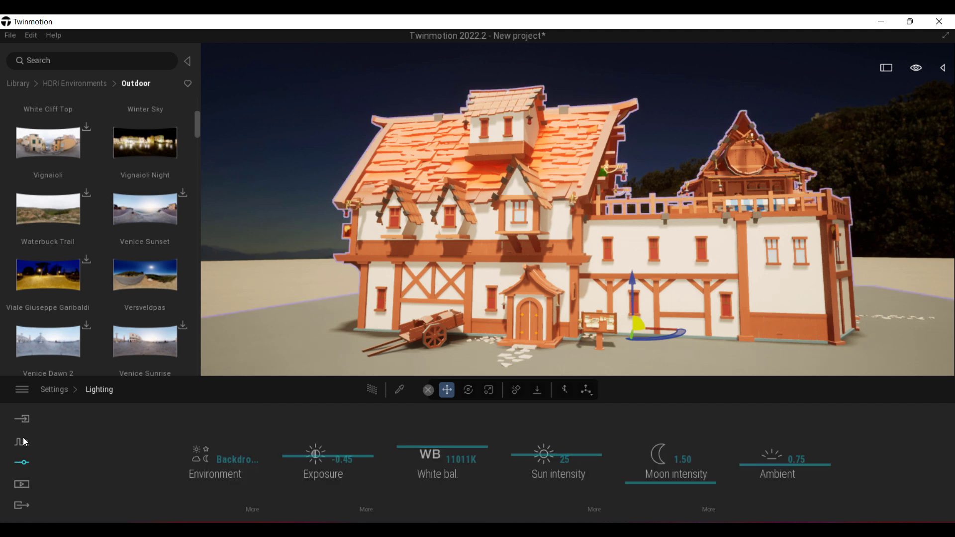
# Step: Shift the scene's weather setting from partly cloudy toward clear sun
pyautogui.click(21, 441)
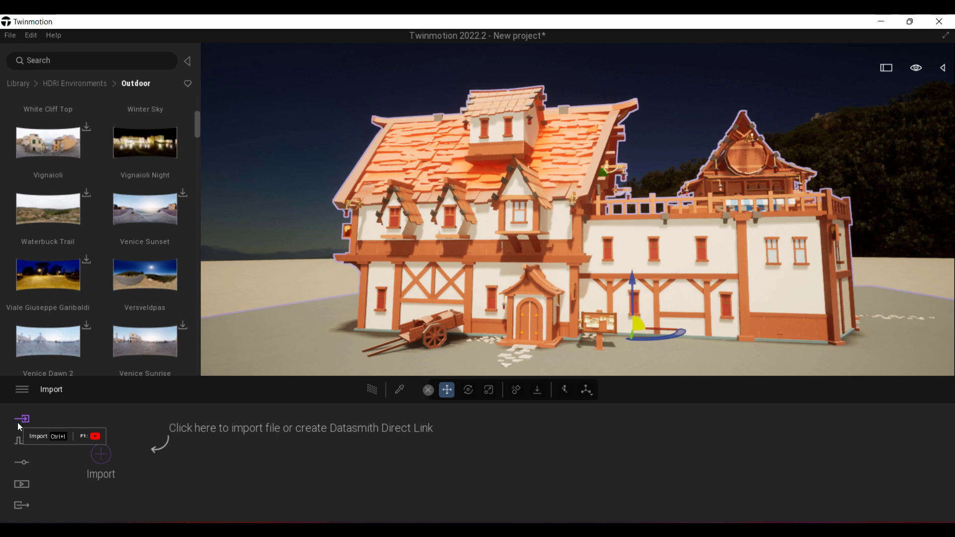
pyautogui.click(21, 463)
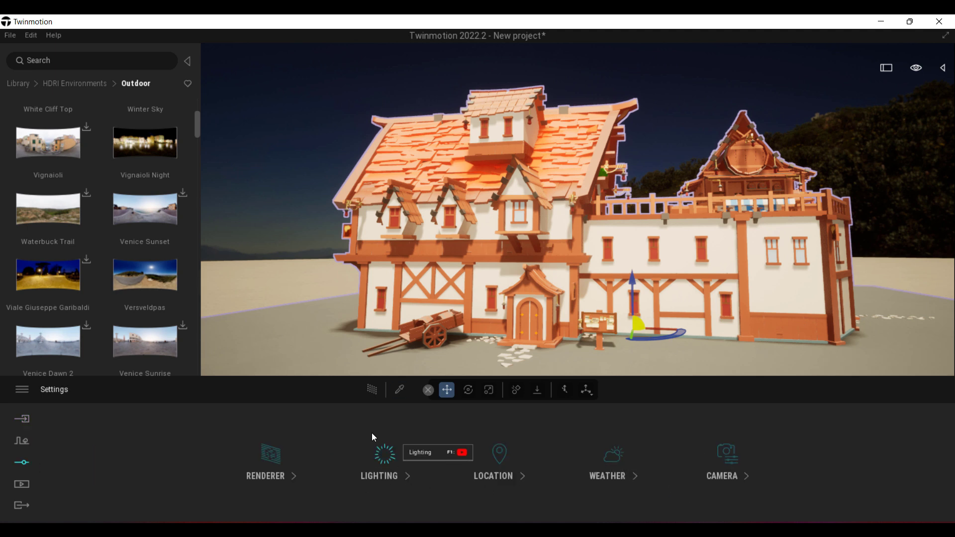
pyautogui.click(612, 458)
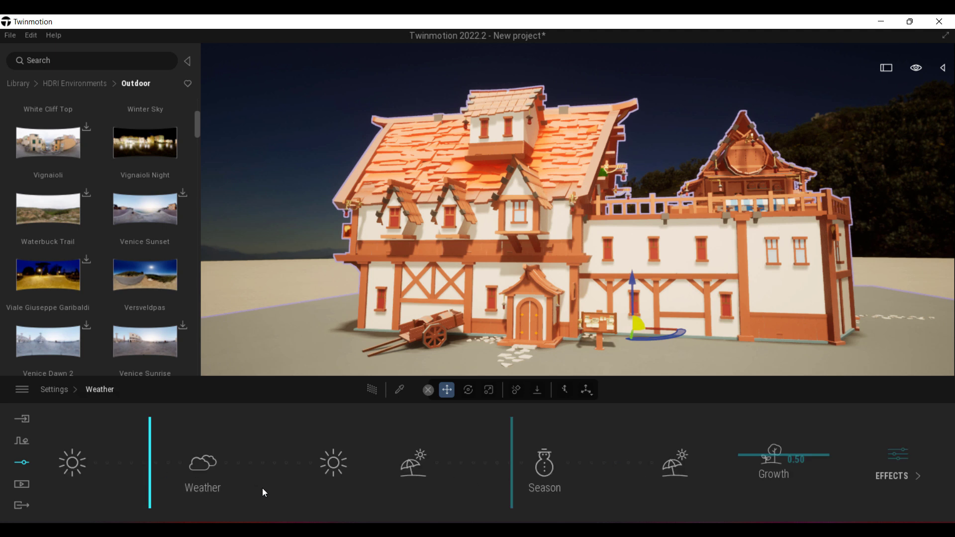
pyautogui.moveTo(160, 485); pyautogui.dragTo(182, 486)
pyautogui.moveTo(119, 482)
pyautogui.mouseDown()
pyautogui.moveTo(198, 485)
pyautogui.moveTo(104, 478)
pyautogui.moveTo(127, 473)
pyautogui.mouseUp()
# Step: Inspect the tavern roof up close and shift the season setting slightly away from winter toward summer
pyautogui.press('w')
pyautogui.moveTo(498, 239)
pyautogui.mouseDown(button='right')
pyautogui.moveTo(493, 219)
pyautogui.moveTo(498, 264)
pyautogui.moveTo(498, 214)
pyautogui.moveTo(497, 224)
pyautogui.mouseUp(button='right')
pyautogui.press('e')
pyautogui.press('w')
pyautogui.moveTo(604, 178); pyautogui.dragTo(604, 178, button='right')
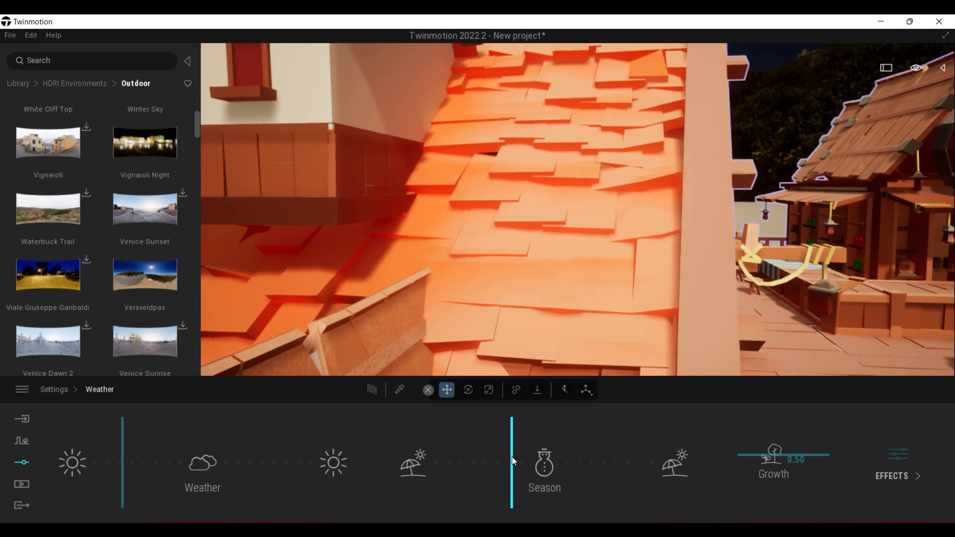
pyautogui.moveTo(512, 457); pyautogui.dragTo(535, 485)
# Step: Search Sketchfab for Barrels and place a Wine Barrel and a Wooden barrel on the ground beside the tavern wall
pyautogui.scroll(-5, 450, 207)
pyautogui.scroll(-5, 455, 222)
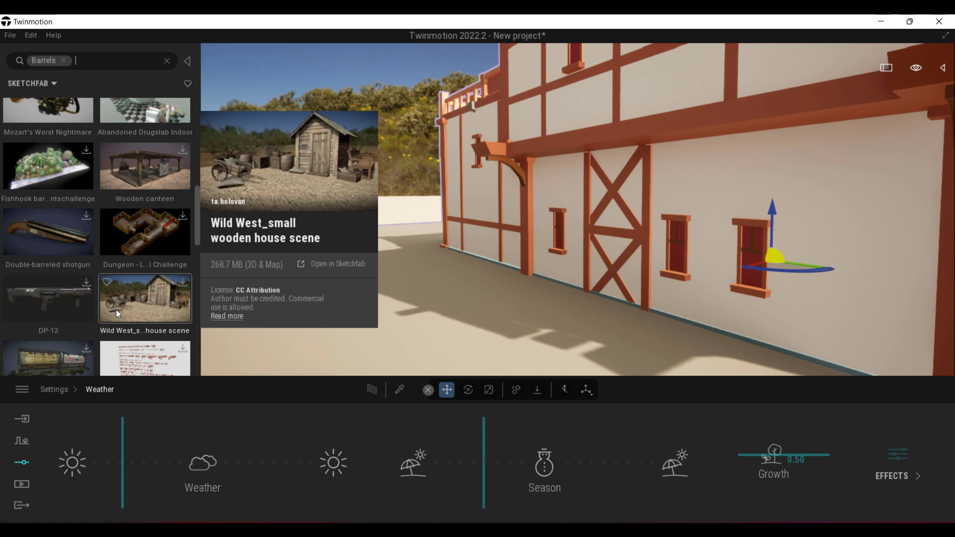
pyautogui.scroll(3, 115, 309)
pyautogui.moveTo(177, 217); pyautogui.dragTo(516, 297)
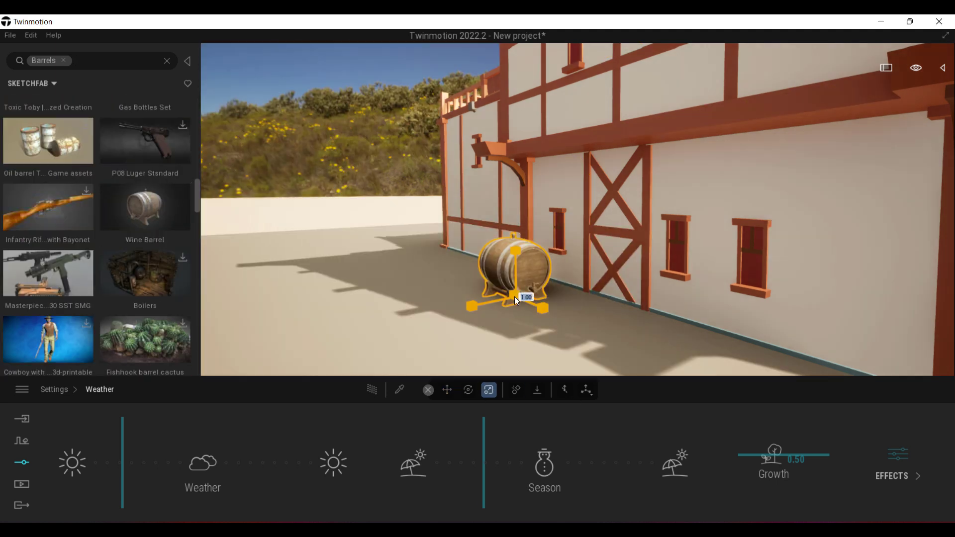
pyautogui.scroll(5, 75, 199)
pyautogui.moveTo(47, 123); pyautogui.dragTo(413, 356)
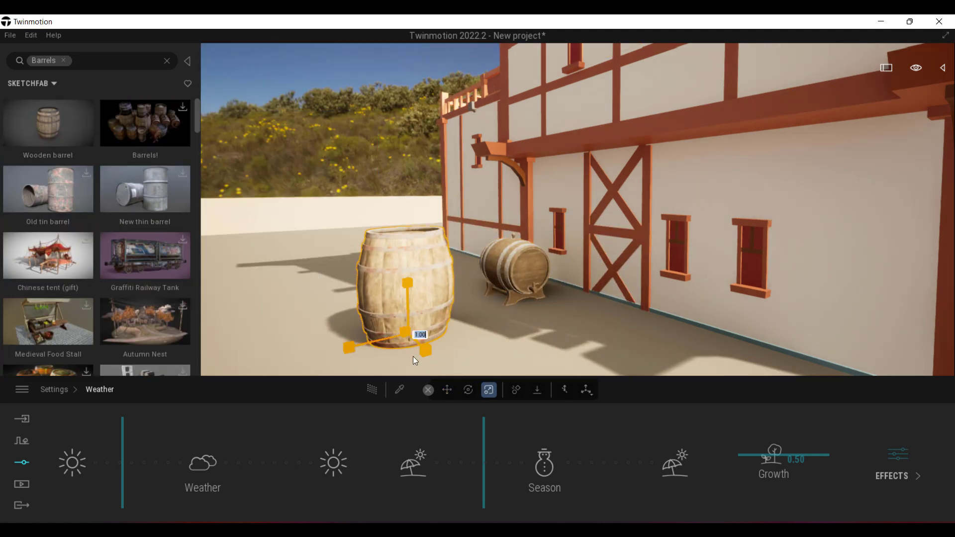
# Step: Duplicate the wooden barrel sideways as one independent copy with 0.87 m spacing
pyautogui.click(447, 390)
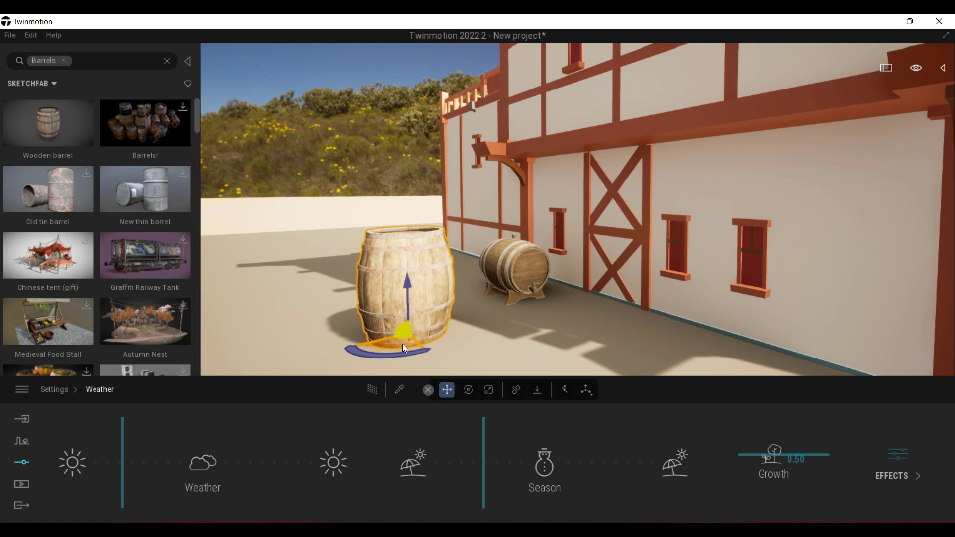
pyautogui.keyDown('alt'); pyautogui.moveTo(401, 346); pyautogui.dragTo(510, 352); pyautogui.keyUp('alt')
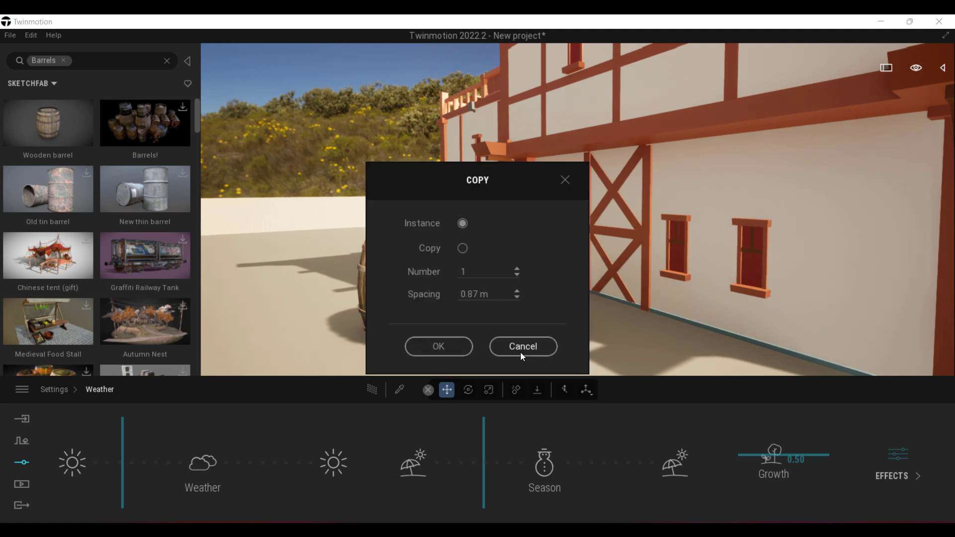
pyautogui.click(462, 249)
pyautogui.click(440, 348)
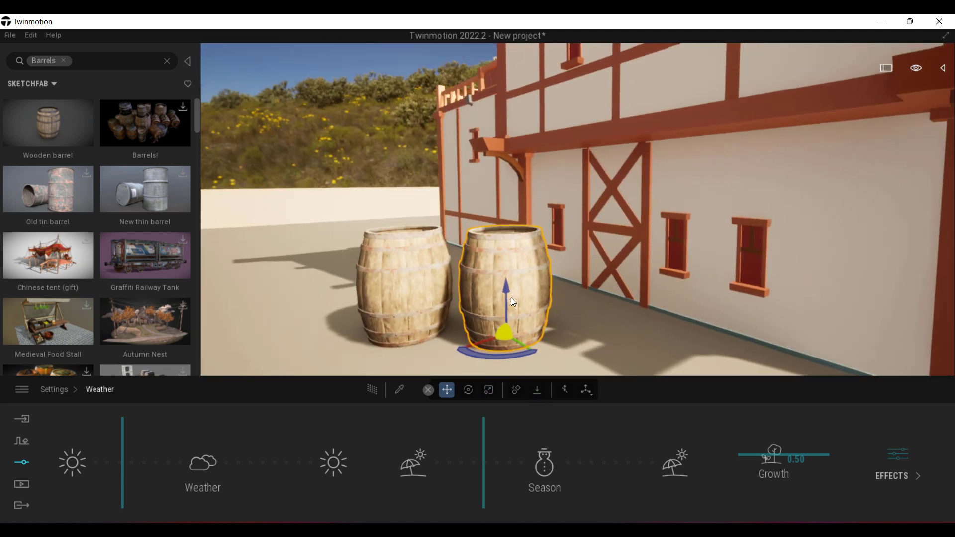
# Step: Raise the copied barrel above the ground and turn on Move with collision
pyautogui.moveTo(512, 297); pyautogui.dragTo(515, 247)
pyautogui.click(537, 389)
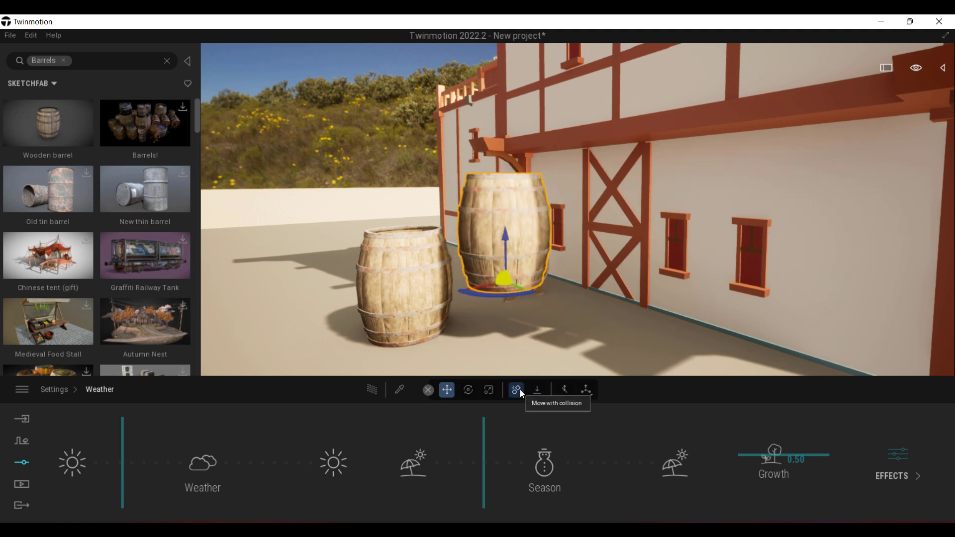
pyautogui.click(519, 390)
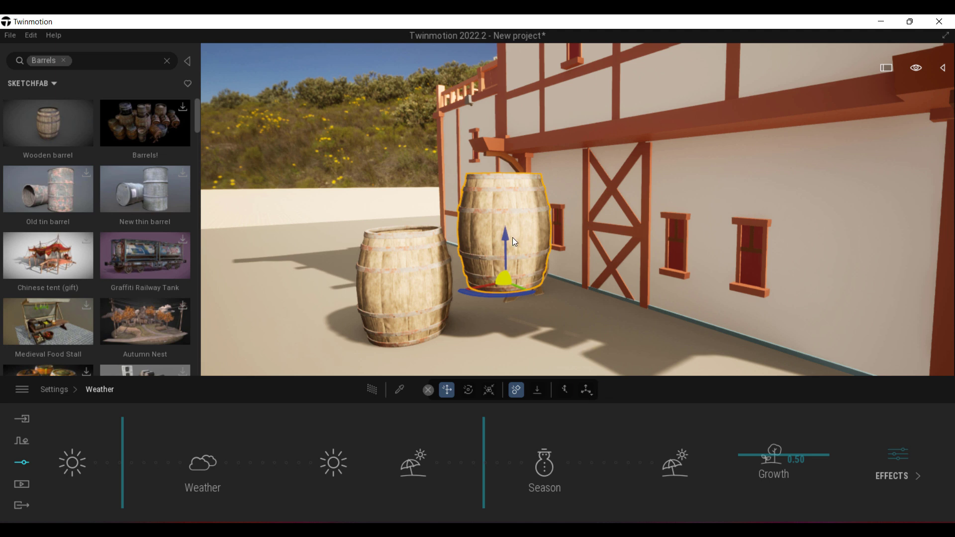
# Step: Lower the copied barrel to the ground and duplicate it as one instance with 0.75 m spacing
pyautogui.moveTo(507, 232); pyautogui.dragTo(600, 357)
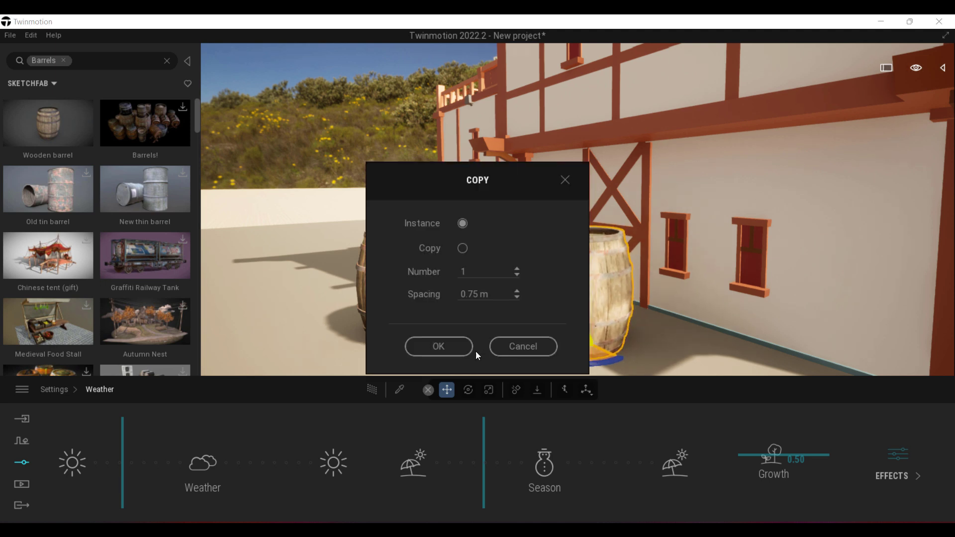
pyautogui.click(448, 350)
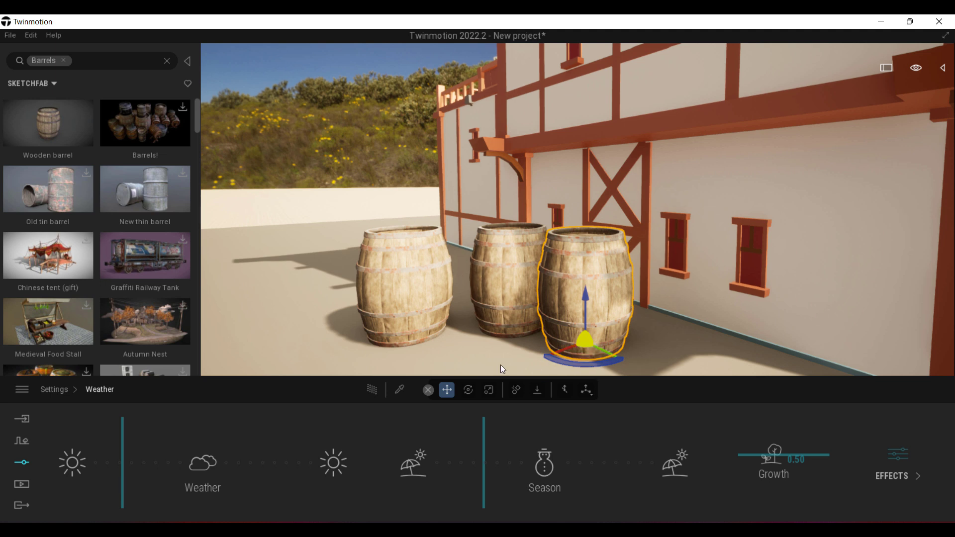
# Step: Try snapping the third barrel onto the ground, tavern wall and neighbouring barrel surfaces, and undo the trial placement
pyautogui.press('v')
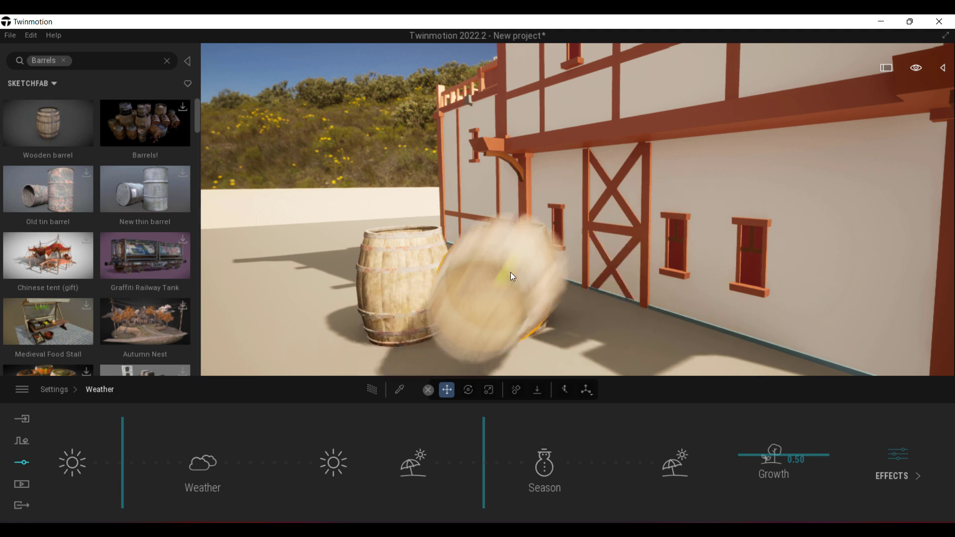
pyautogui.moveTo(512, 277); pyautogui.dragTo(648, 90)
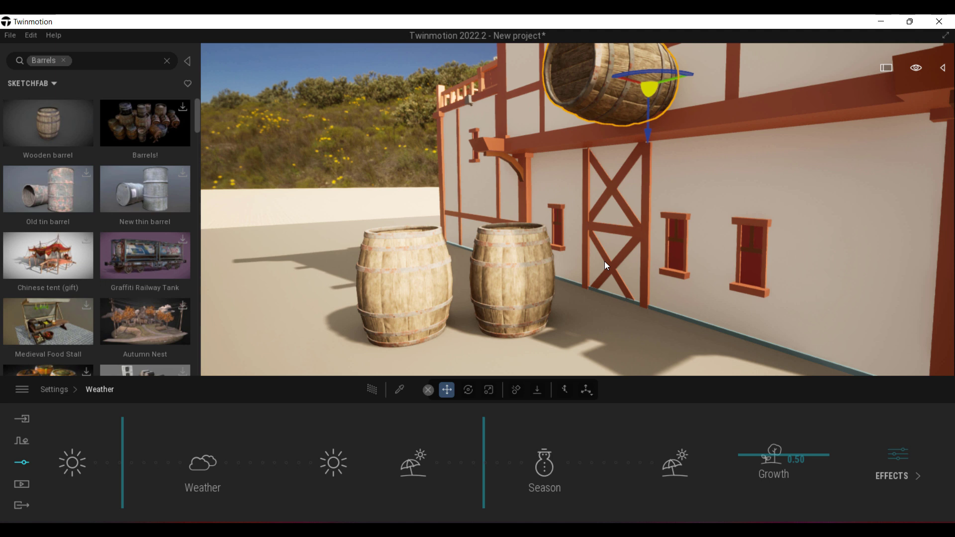
pyautogui.moveTo(502, 287); pyautogui.dragTo(393, 271)
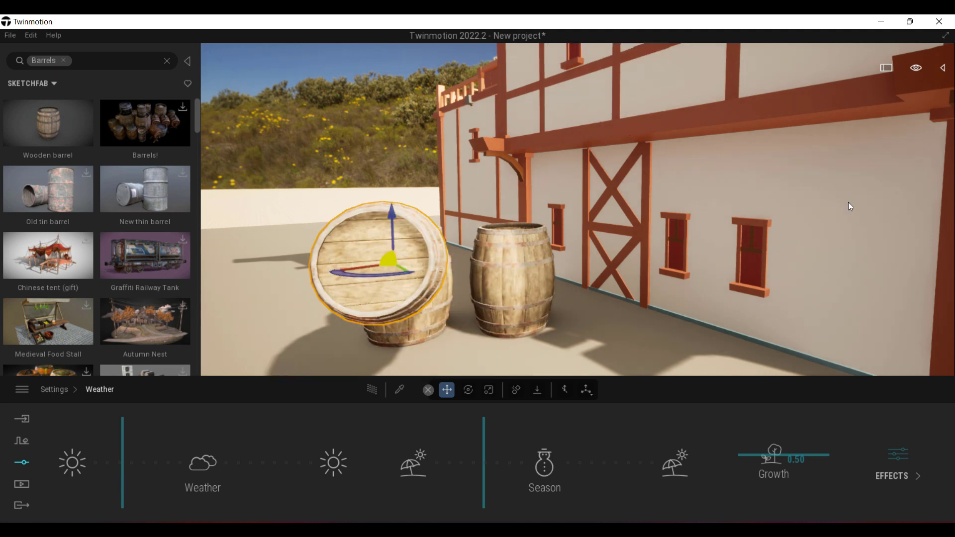
pyautogui.moveTo(860, 215); pyautogui.dragTo(770, 109)
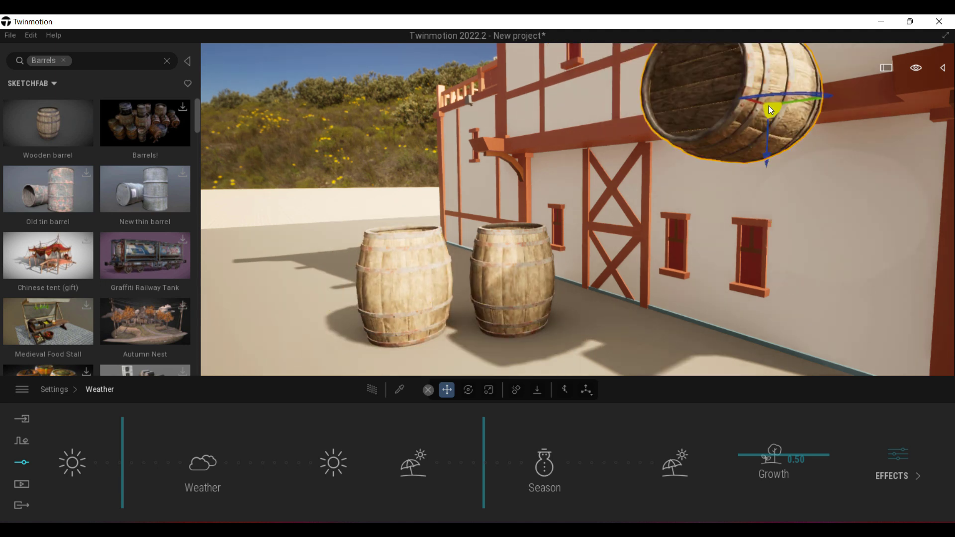
pyautogui.hotkey('ctrl', 'z')
# Step: Move the third barrel slightly outward and duplicate all three standing barrels upward as three instances with 1.01 m spacing
pyautogui.moveTo(578, 357); pyautogui.dragTo(598, 371)
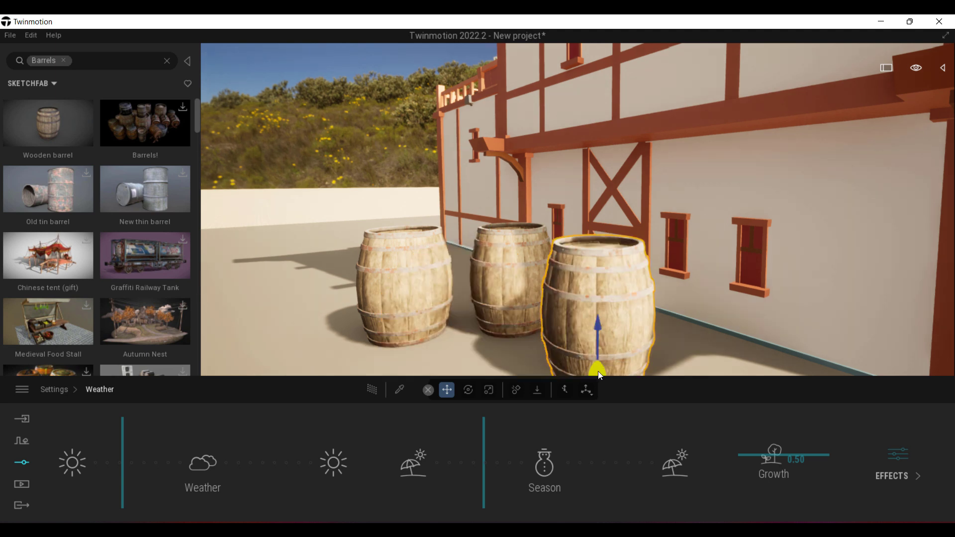
pyautogui.moveTo(575, 326)
pyautogui.mouseDown(button='middle')
pyautogui.moveTo(647, 329)
pyautogui.moveTo(593, 323)
pyautogui.mouseUp(button='middle')
pyautogui.moveTo(697, 351); pyautogui.dragTo(584, 255)
pyautogui.keyDown('ctrl'); pyautogui.click(502, 270); pyautogui.keyUp('ctrl')
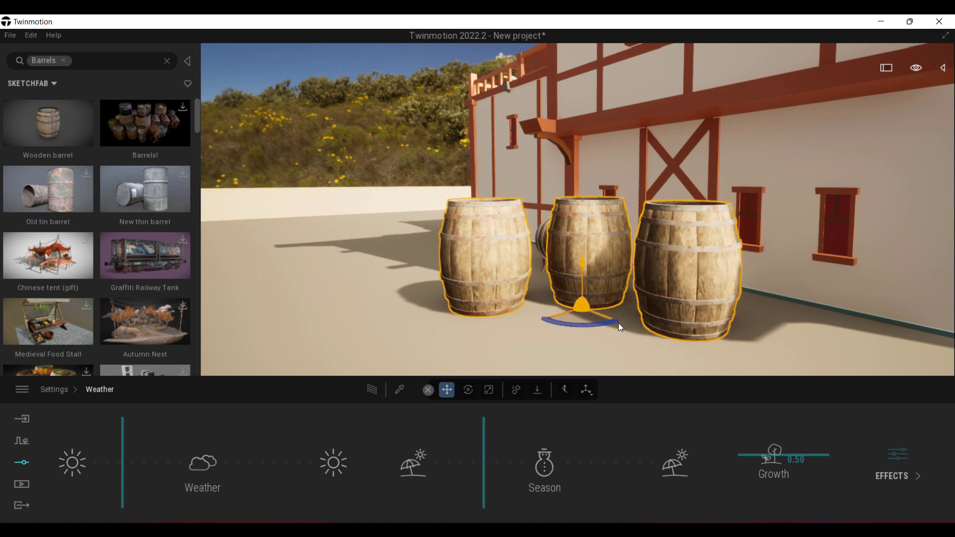
pyautogui.keyDown('alt'); pyautogui.moveTo(581, 264); pyautogui.dragTo(586, 140); pyautogui.keyUp('alt')
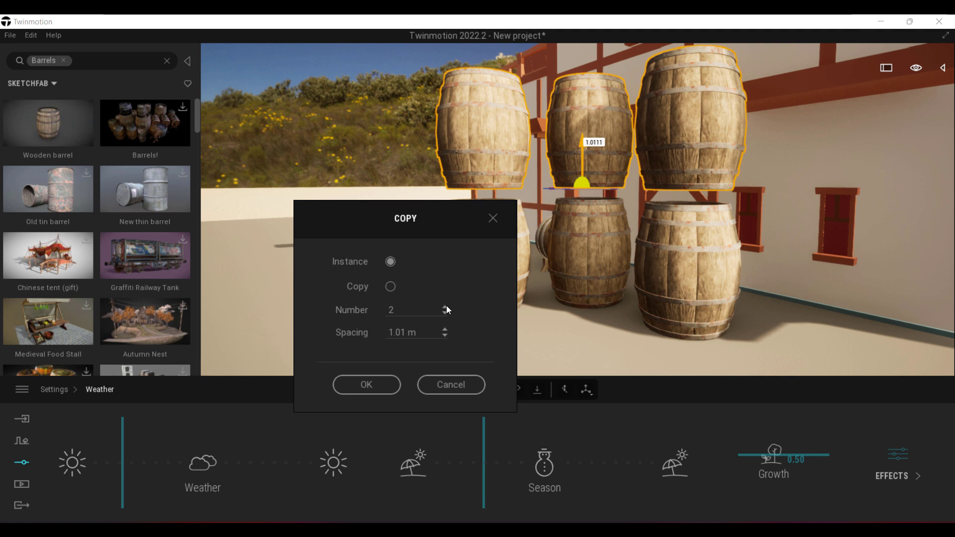
pyautogui.click(447, 307)
pyautogui.click(376, 385)
pyautogui.scroll(-3, 572, 233)
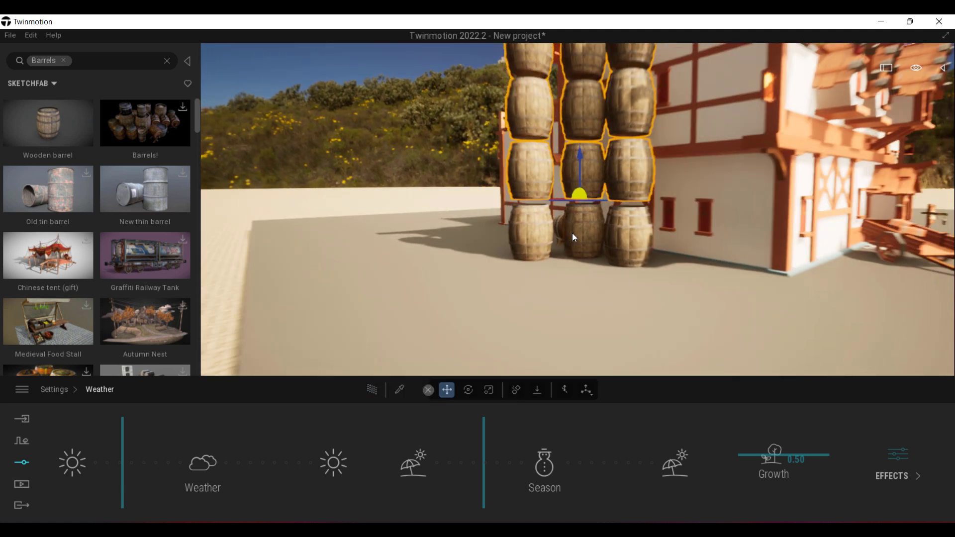
pyautogui.scroll(-3, 572, 233)
pyautogui.scroll(2, 582, 217)
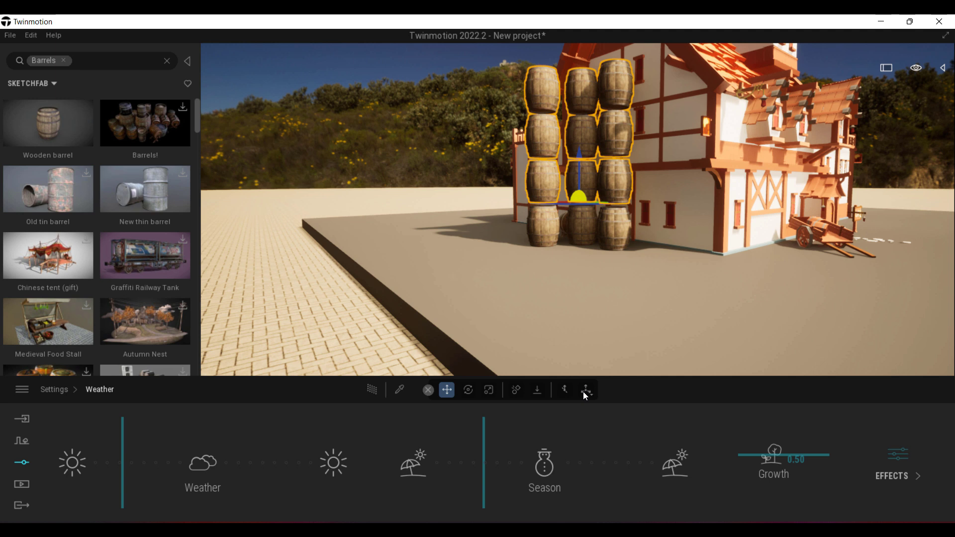
# Step: Test Gravity on the raised barrel copies and lift them clear of the ground row again
pyautogui.moveTo(580, 180); pyautogui.dragTo(589, 148)
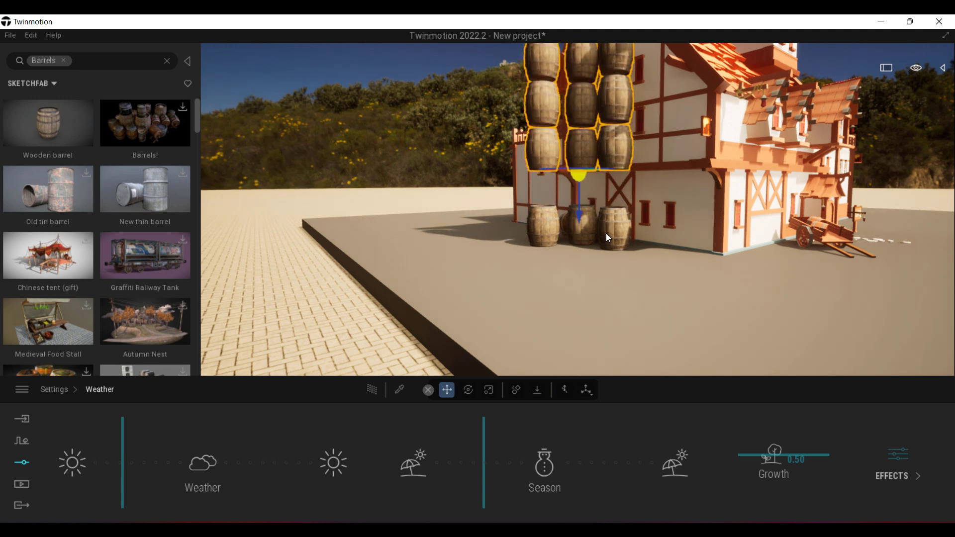
pyautogui.click(539, 393)
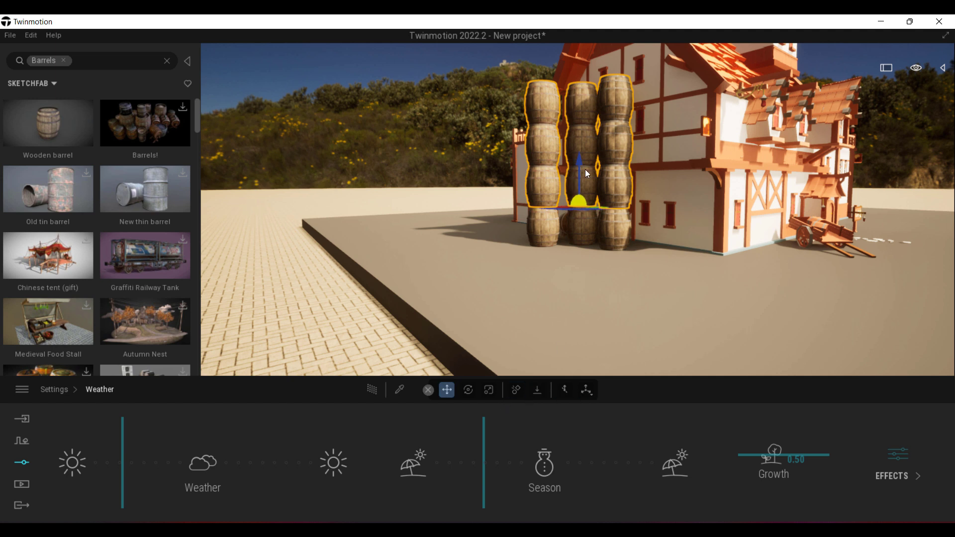
pyautogui.moveTo(586, 172); pyautogui.dragTo(585, 135)
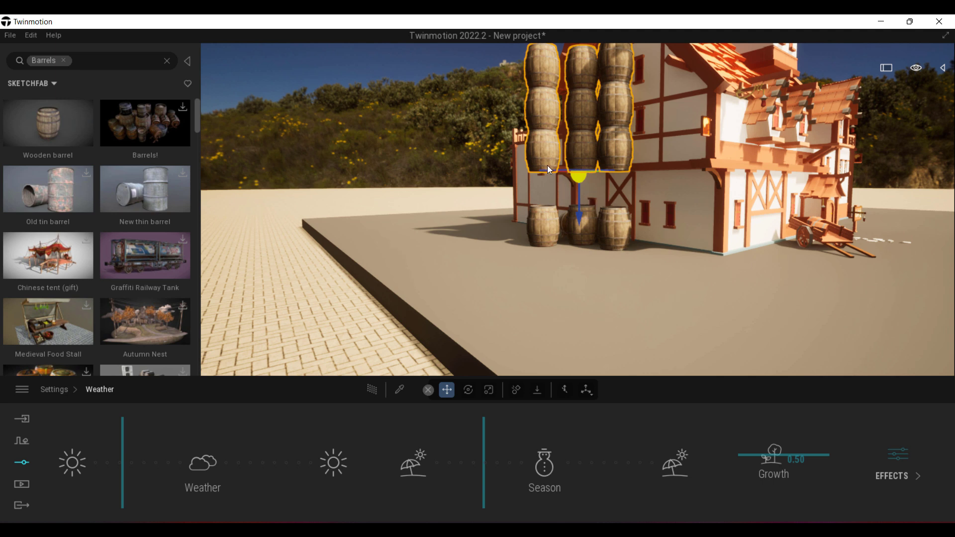
# Step: Spread individual floating barrels horizontally out of their stacks into an irregular arrangement
pyautogui.scroll(3, 521, 231)
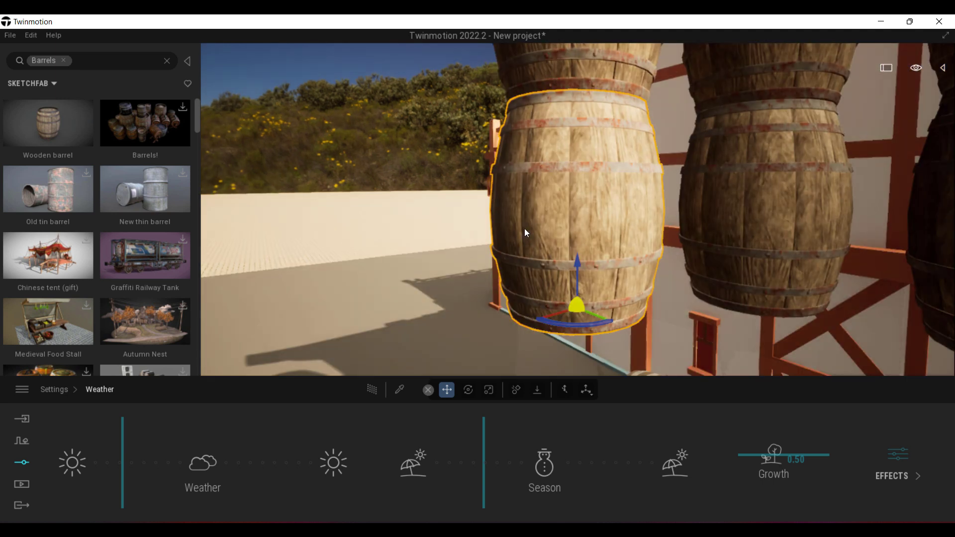
pyautogui.scroll(-2, 537, 221)
pyautogui.keyDown('shift'); pyautogui.moveTo(525, 244); pyautogui.dragTo(572, 294, button='middle'); pyautogui.keyUp('shift')
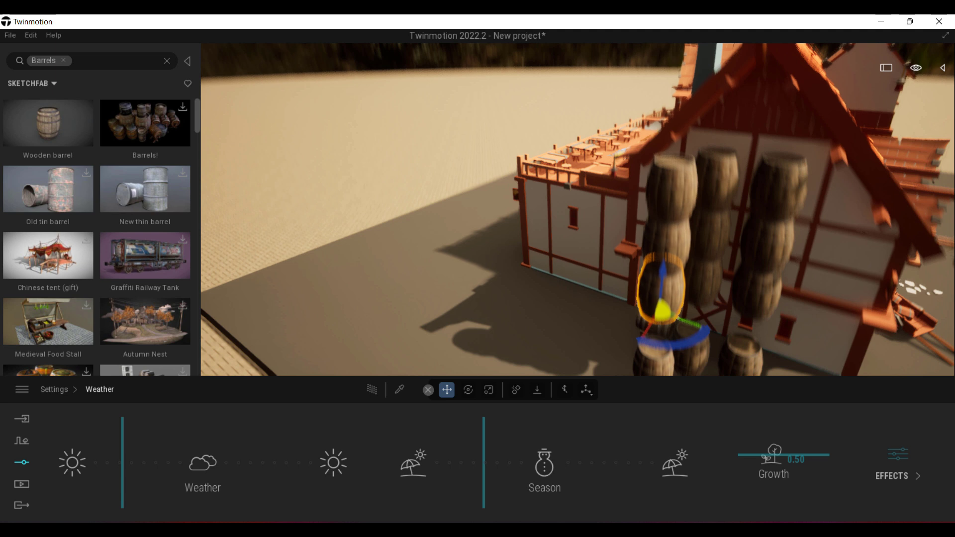
pyautogui.moveTo(693, 336); pyautogui.dragTo(653, 290)
pyautogui.click(730, 273)
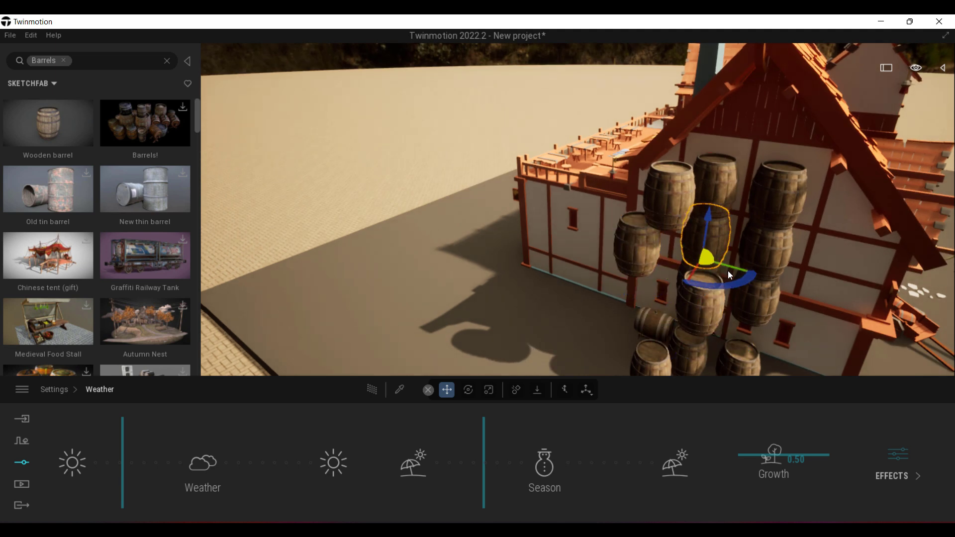
pyautogui.click(769, 258)
pyautogui.moveTo(781, 282); pyautogui.dragTo(835, 297)
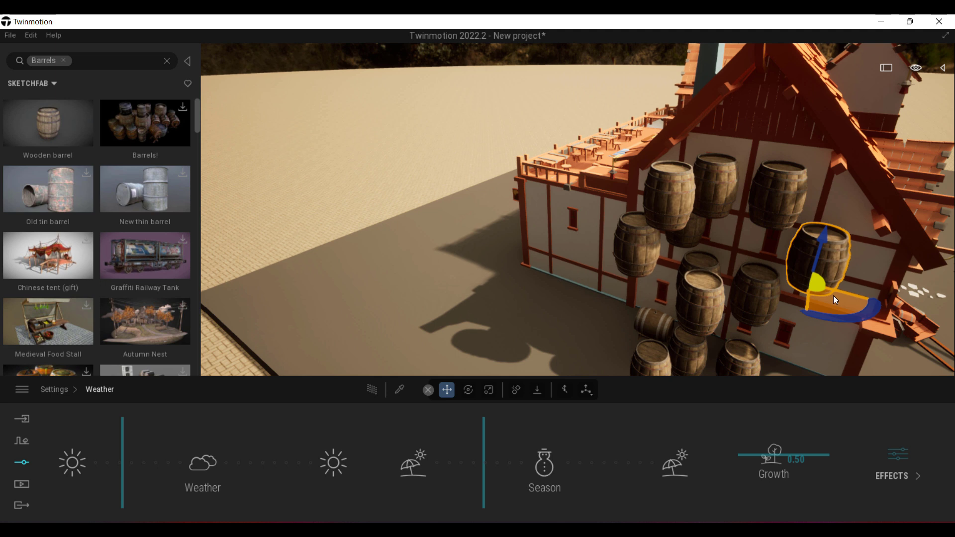
# Step: Select the floating barrels together and drop them beside the tavern with Gravity
pyautogui.keyDown('shift'); pyautogui.moveTo(769, 319); pyautogui.dragTo(769, 294, button='middle'); pyautogui.keyUp('shift')
pyautogui.keyDown('ctrl'); pyautogui.click(750, 286); pyautogui.keyUp('ctrl')
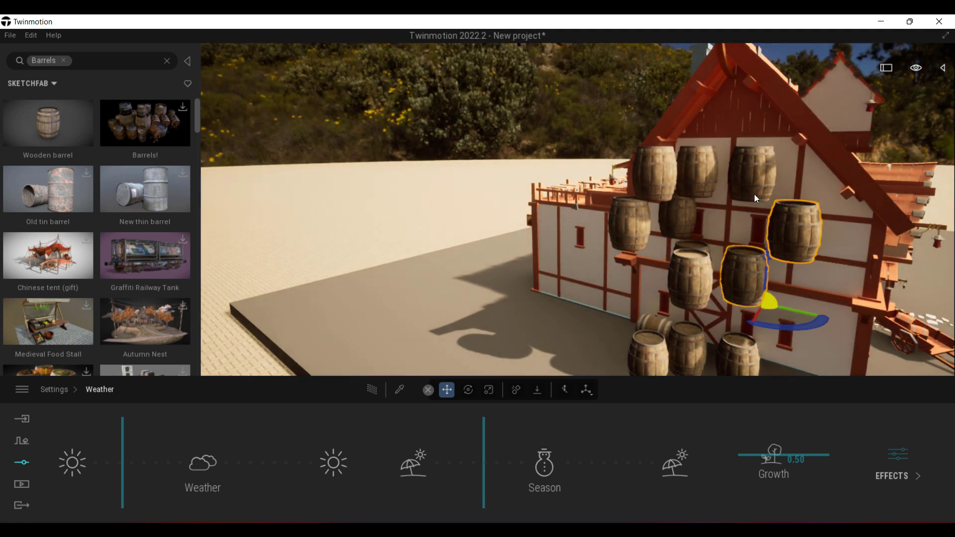
pyautogui.keyDown('ctrl'); pyautogui.click(751, 189); pyautogui.keyUp('ctrl')
pyautogui.keyDown('ctrl'); pyautogui.click(691, 232); pyautogui.keyUp('ctrl')
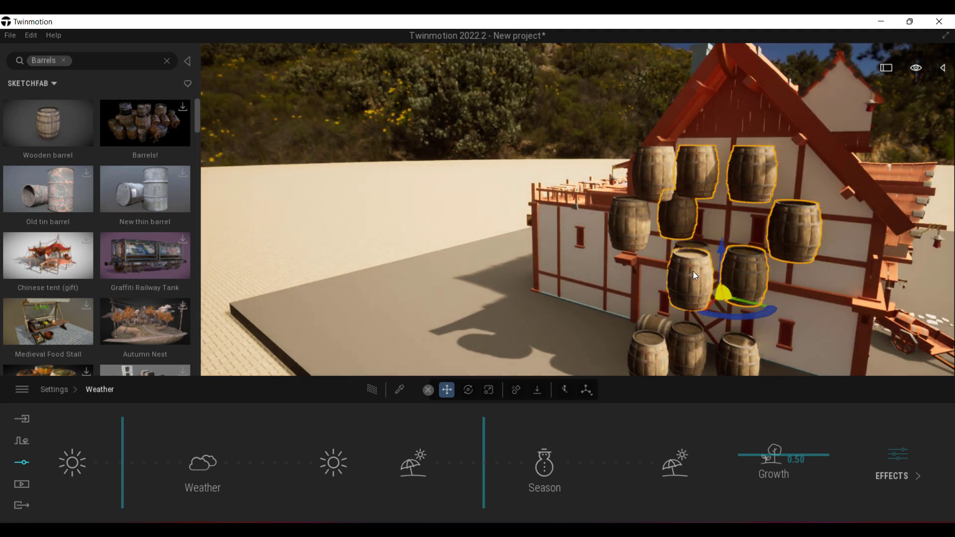
pyautogui.keyDown('ctrl'); pyautogui.click(640, 236); pyautogui.keyUp('ctrl')
pyautogui.click(540, 389)
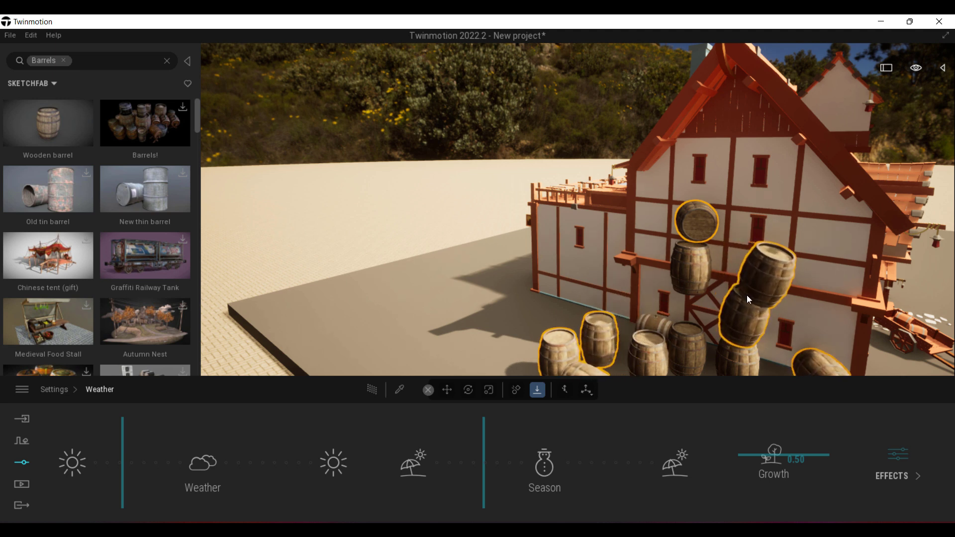
pyautogui.click(538, 391)
# Step: Move one of the barrels still hanging in the air away from the tavern wall
pyautogui.moveTo(807, 281); pyautogui.dragTo(736, 321, button='middle')
pyautogui.click(620, 299)
pyautogui.click(608, 169)
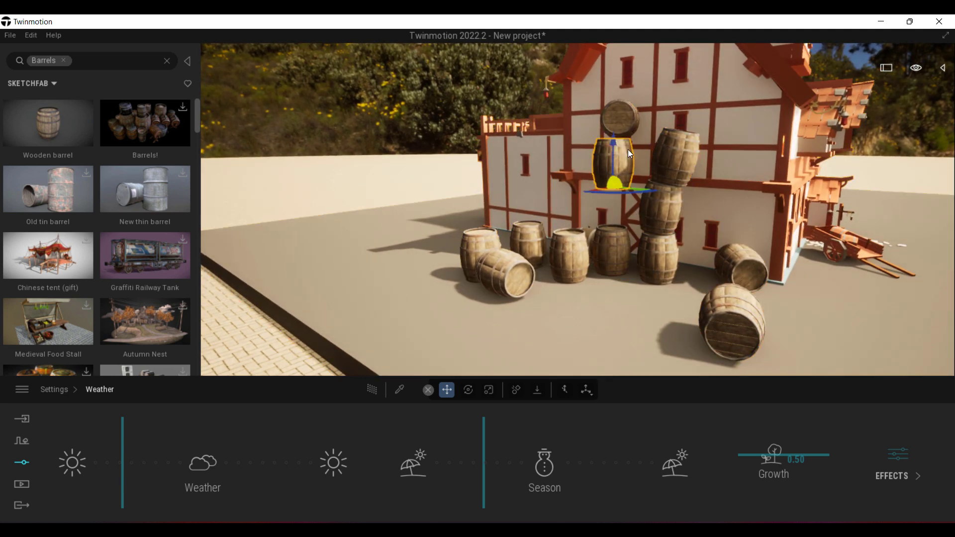
pyautogui.click(626, 121)
pyautogui.keyDown('shift'); pyautogui.moveTo(626, 122); pyautogui.dragTo(587, 154, button='middle'); pyautogui.keyUp('shift')
pyautogui.moveTo(597, 135); pyautogui.dragTo(730, 188, button='right')
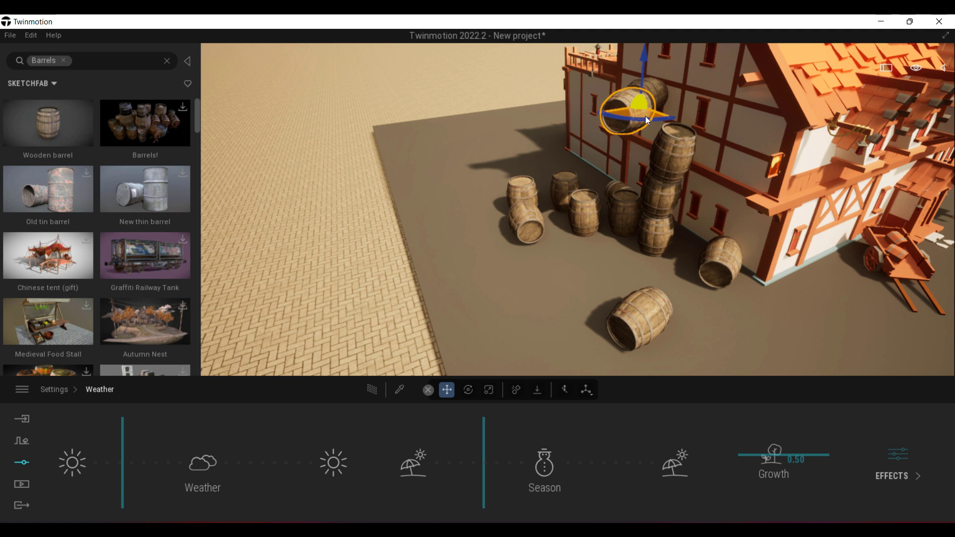
pyautogui.moveTo(646, 116); pyautogui.dragTo(560, 124)
# Step: Select the remaining stacked and floating barrels, shift them higher off the ground, and drop them with Gravity
pyautogui.click(657, 101)
pyautogui.keyDown('ctrl'); pyautogui.click(645, 98); pyautogui.keyUp('ctrl')
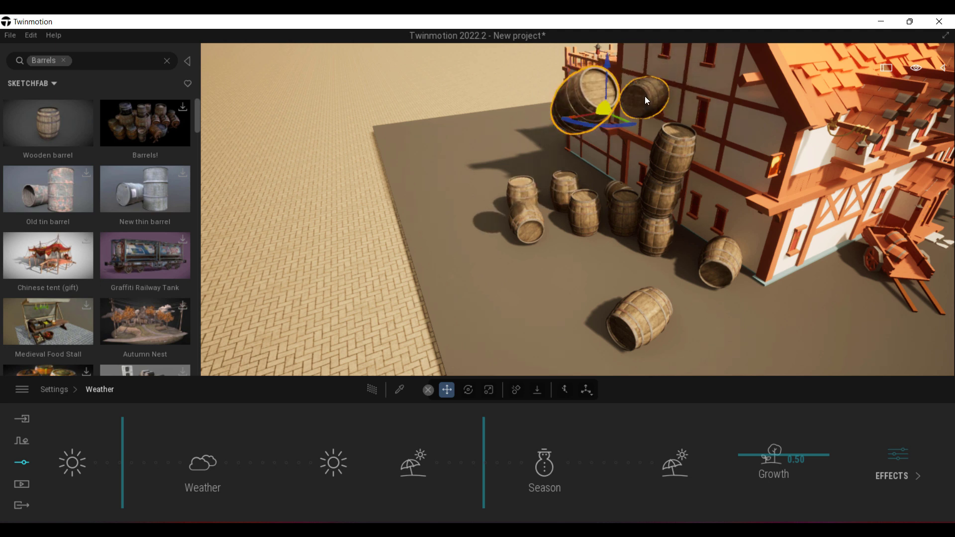
pyautogui.keyDown('ctrl'); pyautogui.click(673, 160); pyautogui.keyUp('ctrl')
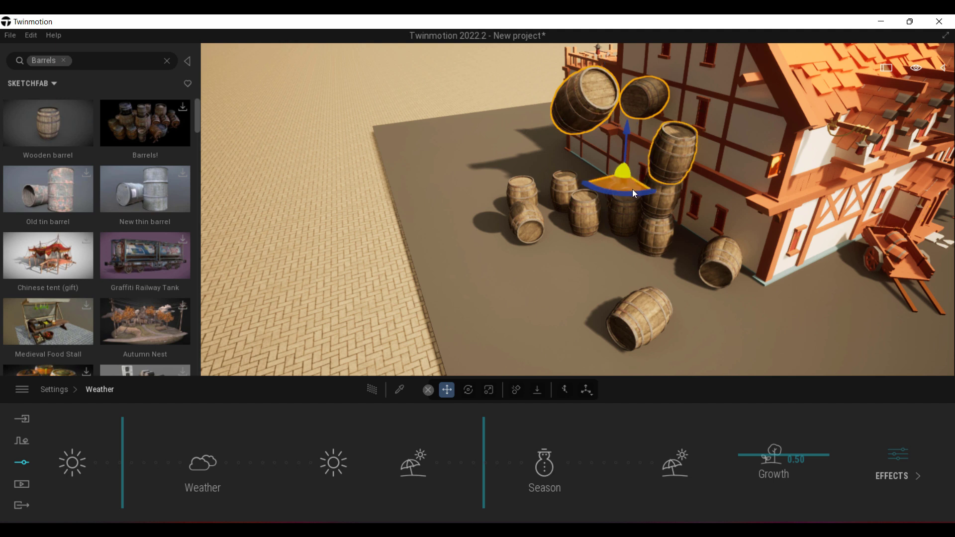
pyautogui.moveTo(632, 189)
pyautogui.mouseDown()
pyautogui.moveTo(662, 210)
pyautogui.moveTo(627, 226)
pyautogui.moveTo(629, 173)
pyautogui.moveTo(614, 174)
pyautogui.moveTo(615, 188)
pyautogui.mouseUp()
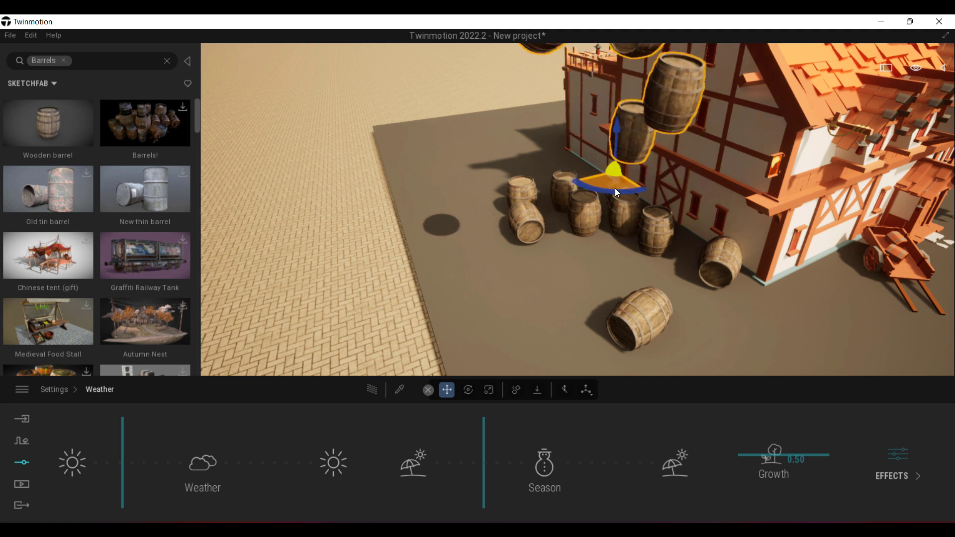
pyautogui.click(539, 392)
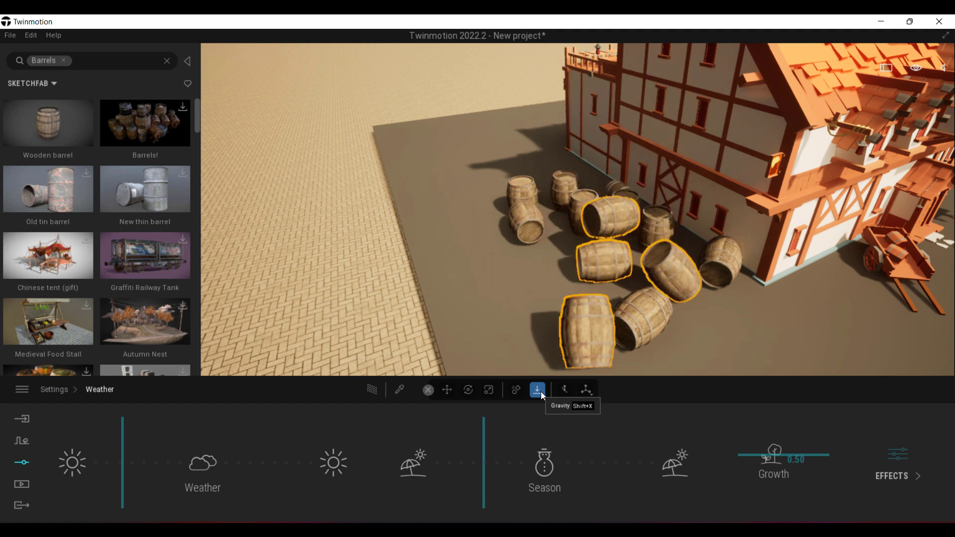
# Step: Browse the Megascans Rock assets for sandstone cliffs and arrange and rotate them as a backdrop around the tavern
pyautogui.moveTo(705, 302); pyautogui.dragTo(611, 223, button='middle')
pyautogui.moveTo(611, 223); pyautogui.dragTo(707, 144, button='right')
pyautogui.press('s')
pyautogui.press('a')
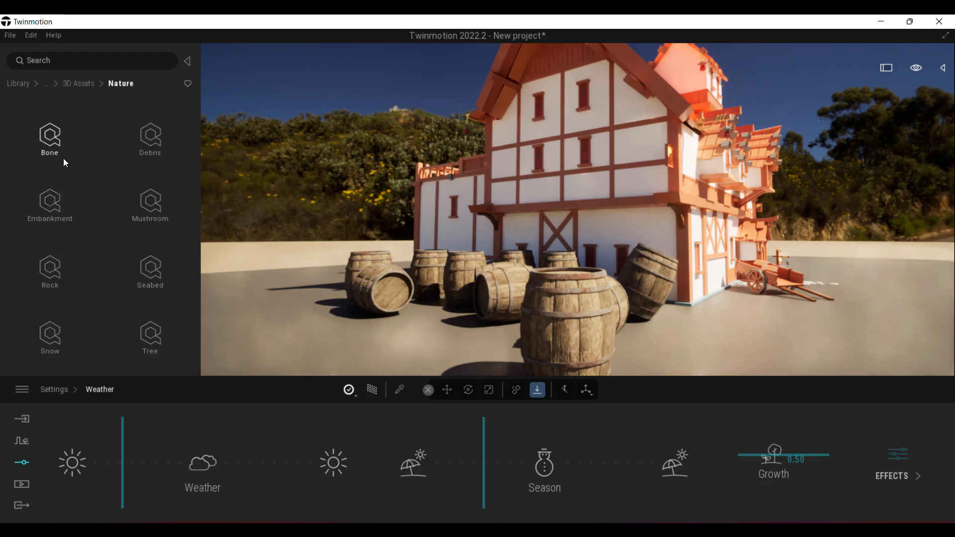
pyautogui.click(50, 271)
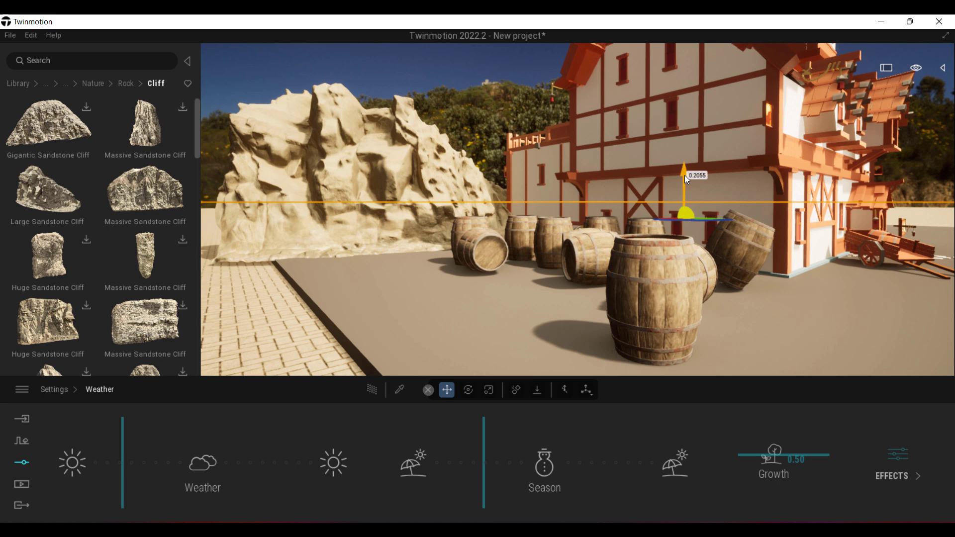
pyautogui.click(419, 248)
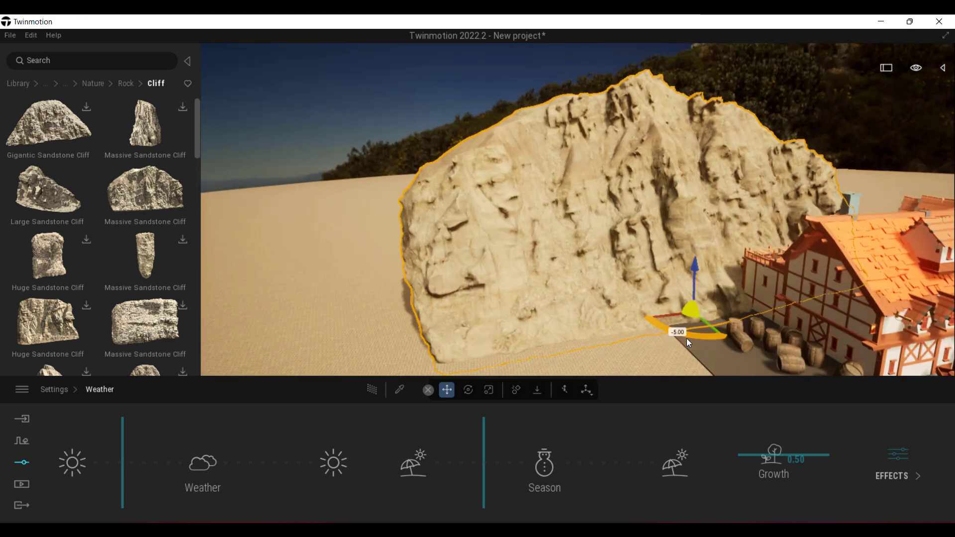
pyautogui.moveTo(687, 338); pyautogui.dragTo(826, 249)
pyautogui.moveTo(826, 249); pyautogui.dragTo(841, 228, button='right')
# Step: Adjust the Sky Light HDRI in the lighting environment, setting its rotation to 222°
pyautogui.click(24, 464)
pyautogui.click(379, 463)
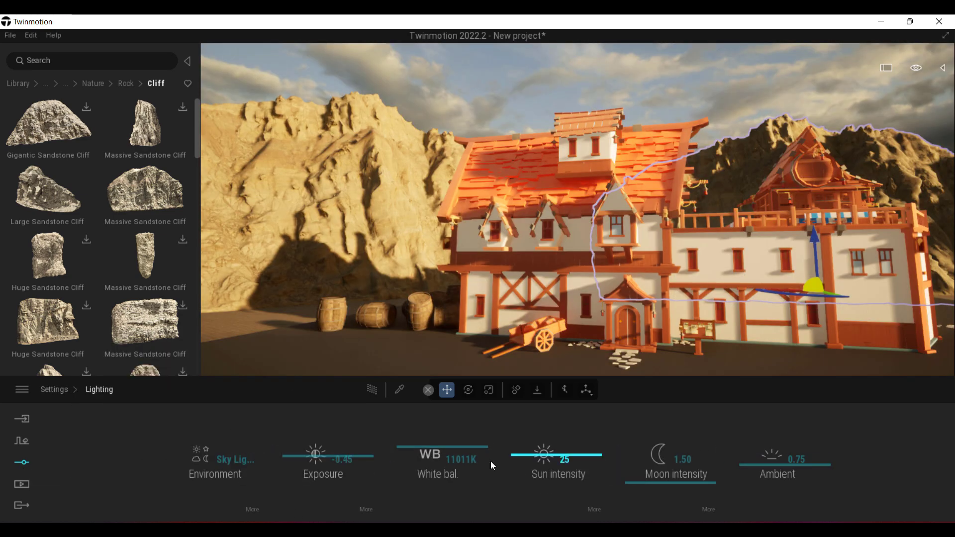
pyautogui.click(249, 510)
pyautogui.moveTo(622, 473); pyautogui.dragTo(622, 469)
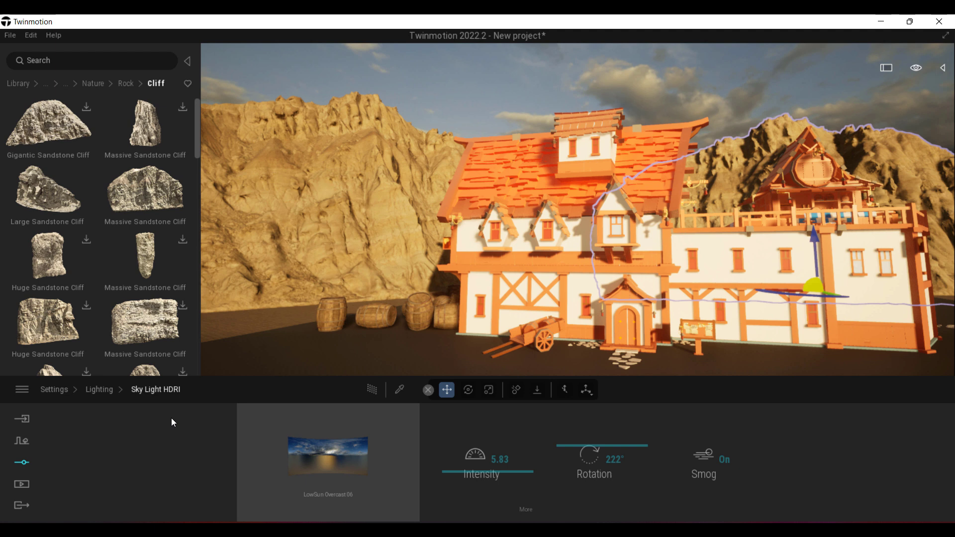
# Step: Switch the lighting environment away from Sky Light HDRI and return to the main settings
pyautogui.click(100, 390)
pyautogui.click(224, 460)
pyautogui.click(23, 442)
pyautogui.click(23, 463)
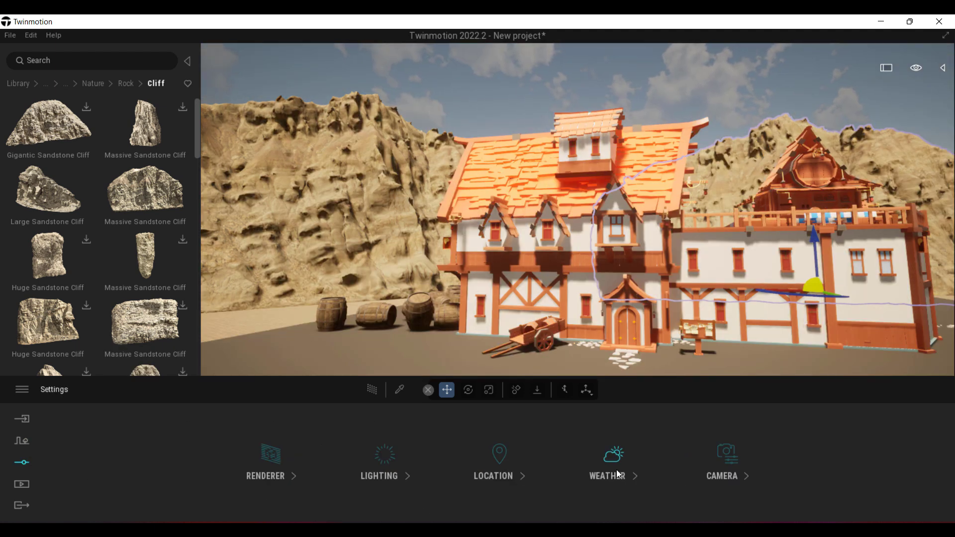
# Step: Shift the season to winter snow and the weather slightly cloudier, and adjust the weather effects
pyautogui.click(618, 471)
pyautogui.moveTo(490, 470); pyautogui.dragTo(525, 469)
pyautogui.moveTo(122, 470); pyautogui.dragTo(143, 468)
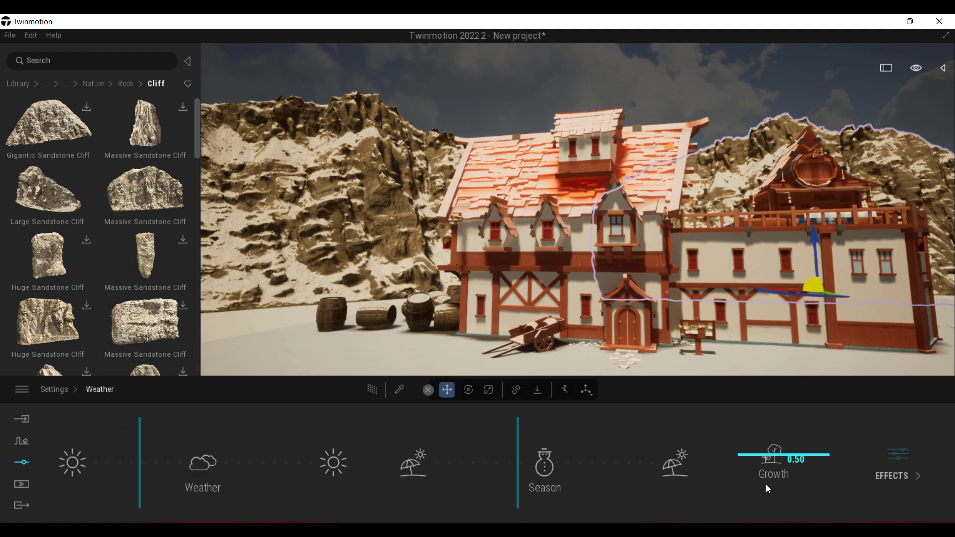
pyautogui.click(898, 473)
pyautogui.moveTo(478, 497); pyautogui.dragTo(478, 495)
pyautogui.click(61, 391)
# Step: Place Indian Sandalwood trees from the vegetation library around the tavern and open the media section
pyautogui.click(19, 83)
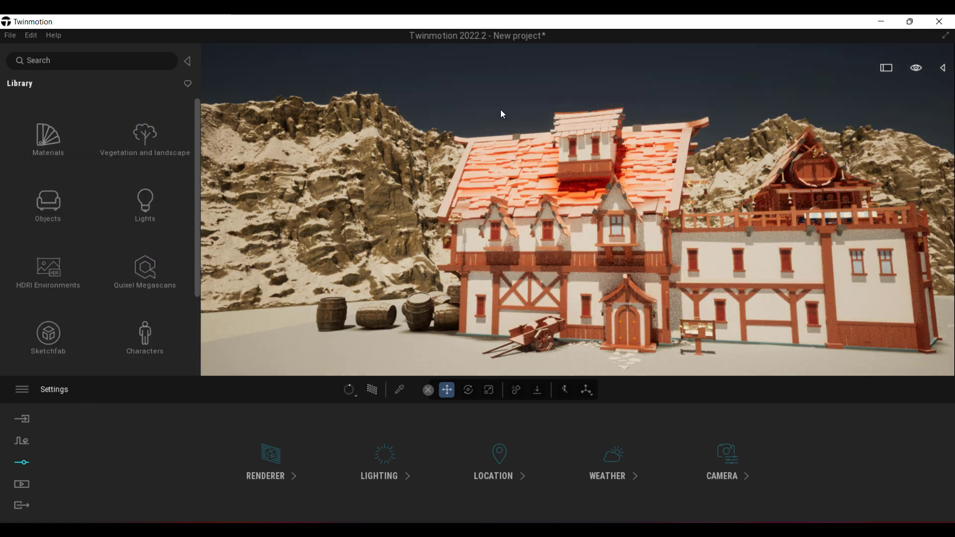
pyautogui.click(145, 137)
pyautogui.click(136, 145)
pyautogui.moveTo(49, 139); pyautogui.dragTo(710, 276)
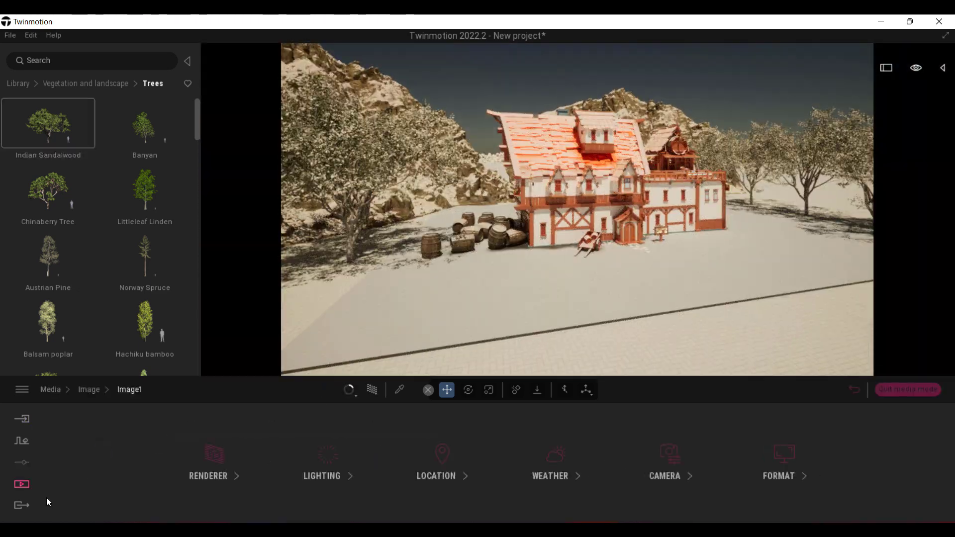
pyautogui.click(22, 484)
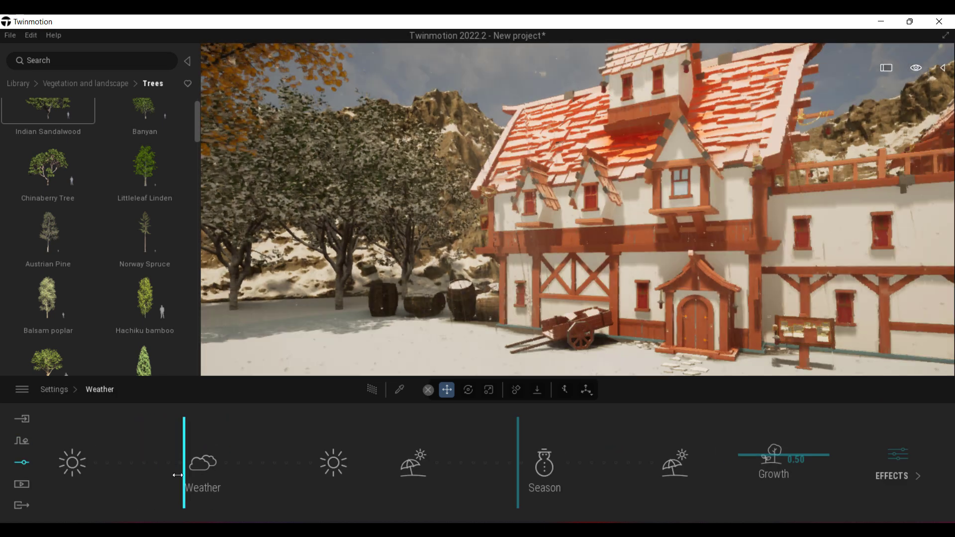
# Step: Shift the weather to nearly clear sunshine and fine-tune the season to just before midwinter
pyautogui.moveTo(178, 476); pyautogui.dragTo(94, 475)
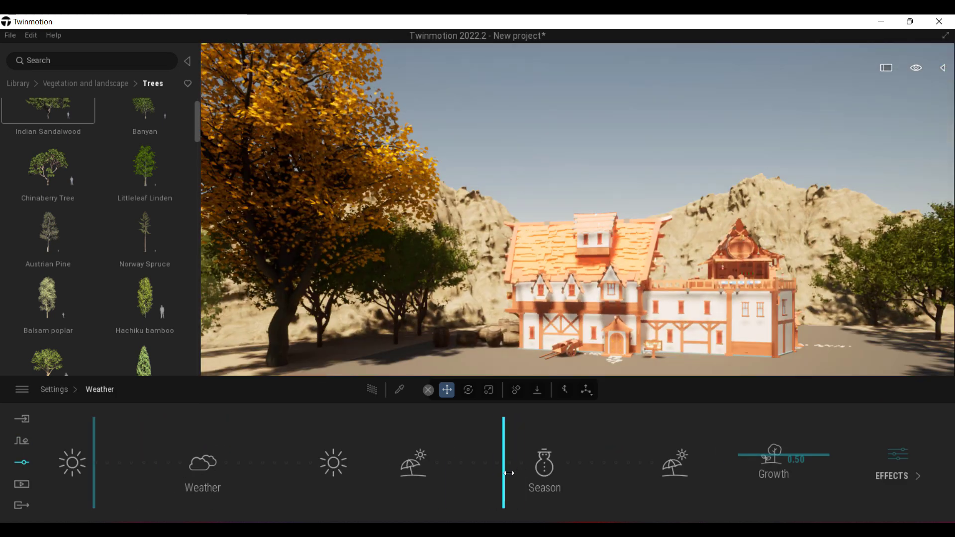
pyautogui.moveTo(503, 472); pyautogui.dragTo(518, 469)
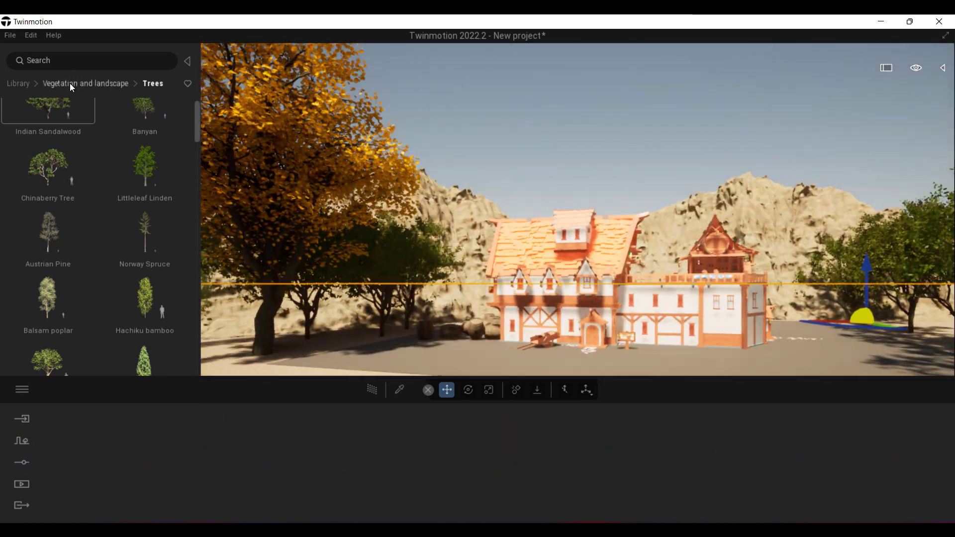
# Step: Cover the ground around the tavern with a grass material from the library's Nature ground materials
pyautogui.click(70, 82)
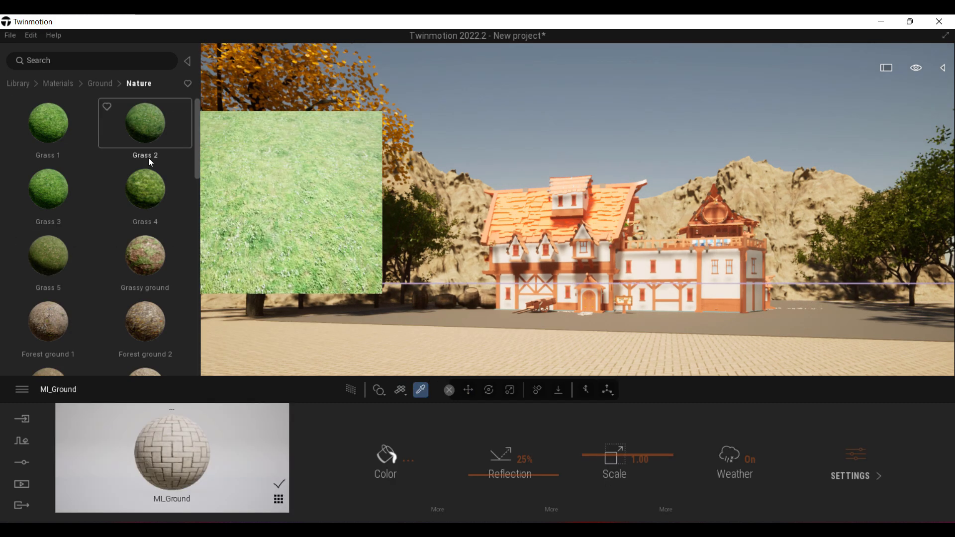
pyautogui.scroll(-5, 125, 224)
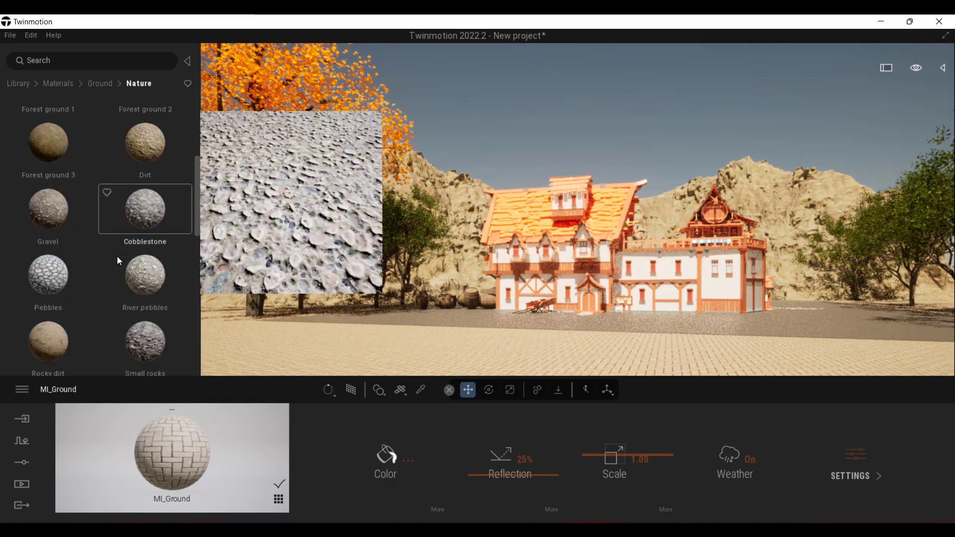
pyautogui.moveTo(146, 142); pyautogui.dragTo(658, 282)
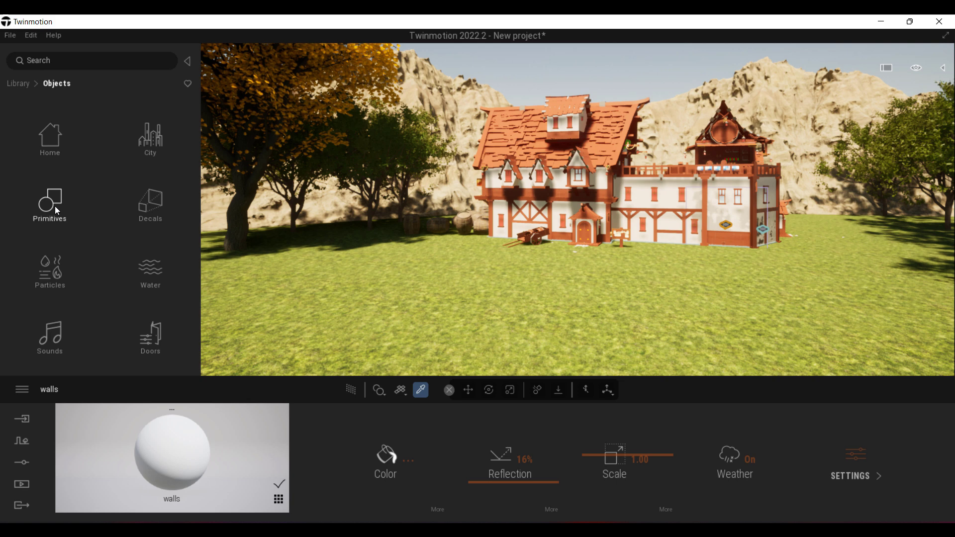
# Step: Browse the Kids Games assets among the Backyard objects in the library
pyautogui.click(55, 206)
pyautogui.click(52, 133)
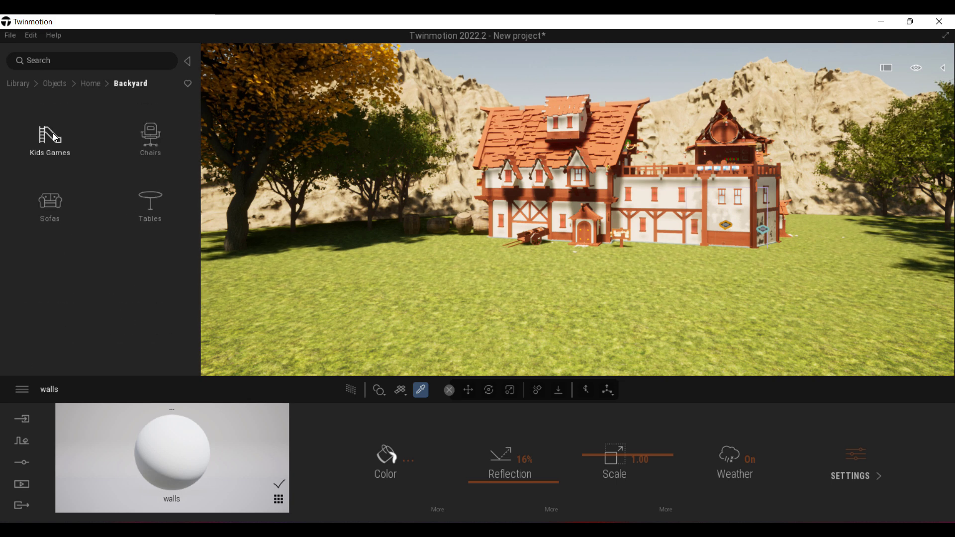
pyautogui.scroll(-5, 75, 199)
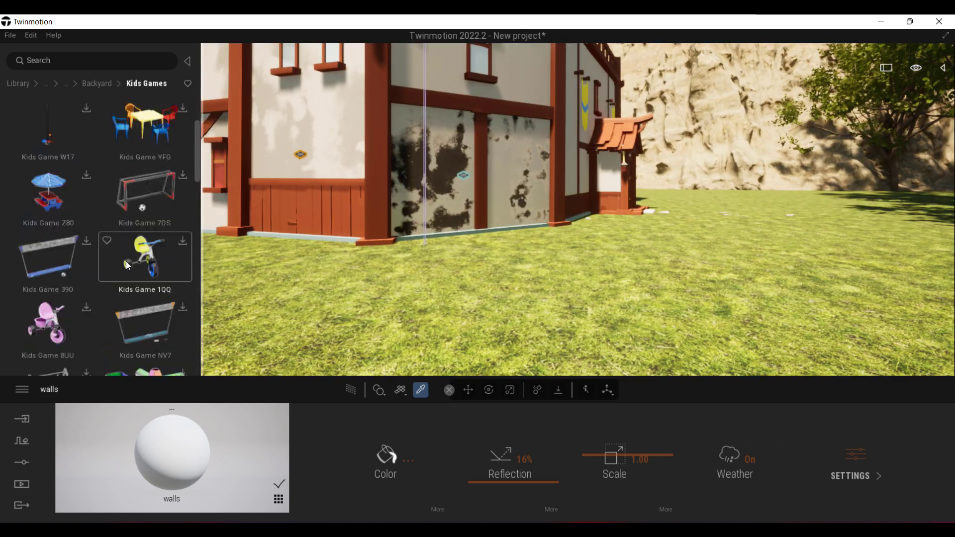
pyautogui.scroll(-3, 137, 321)
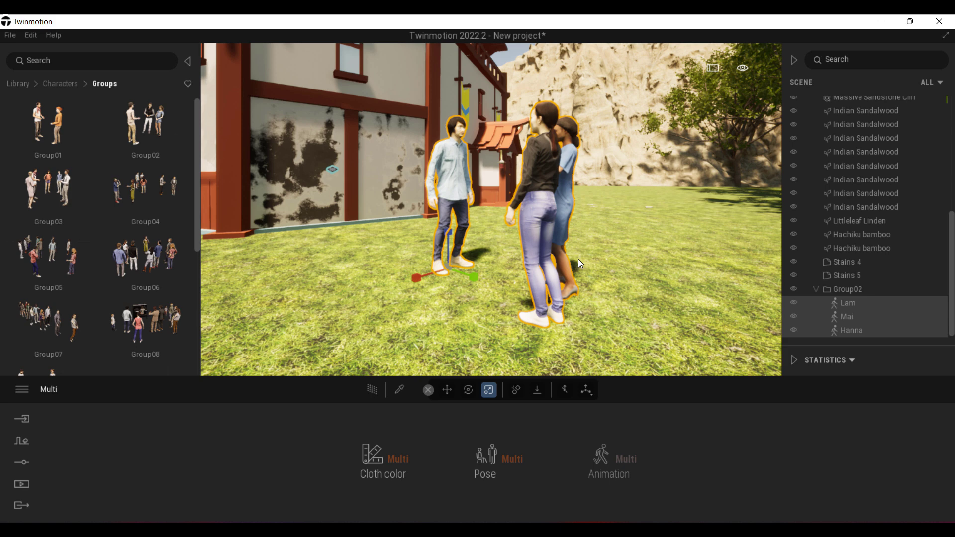
# Step: Deselect the Group02 characters standing beside the tavern's side wall
pyautogui.scroll(-5, 524, 240)
pyautogui.moveTo(520, 258); pyautogui.dragTo(515, 222, button='right')
pyautogui.press('Escape')
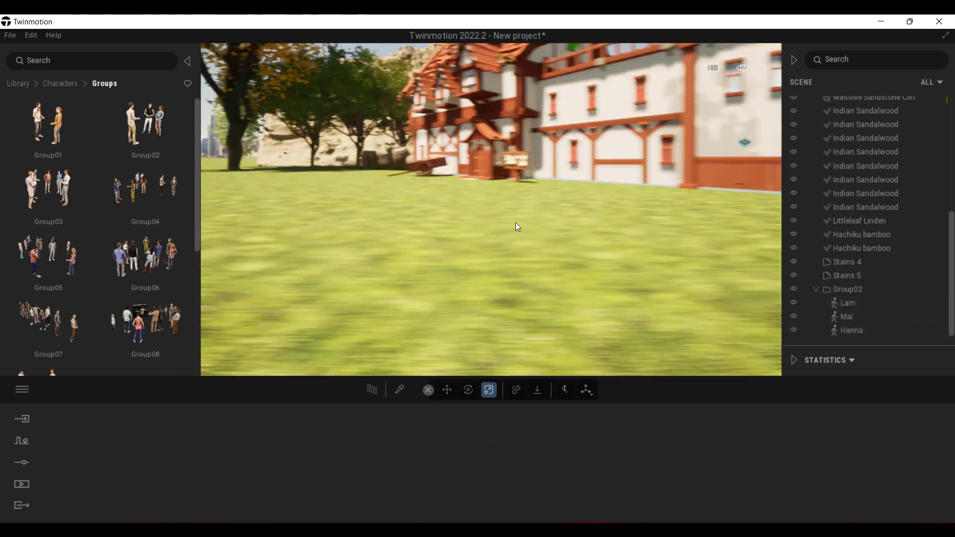
# Step: Duplicate the selected barrels along the tavern's wall as one set of instances with 3.06 m spacing
pyautogui.scroll(-5, 120, 289)
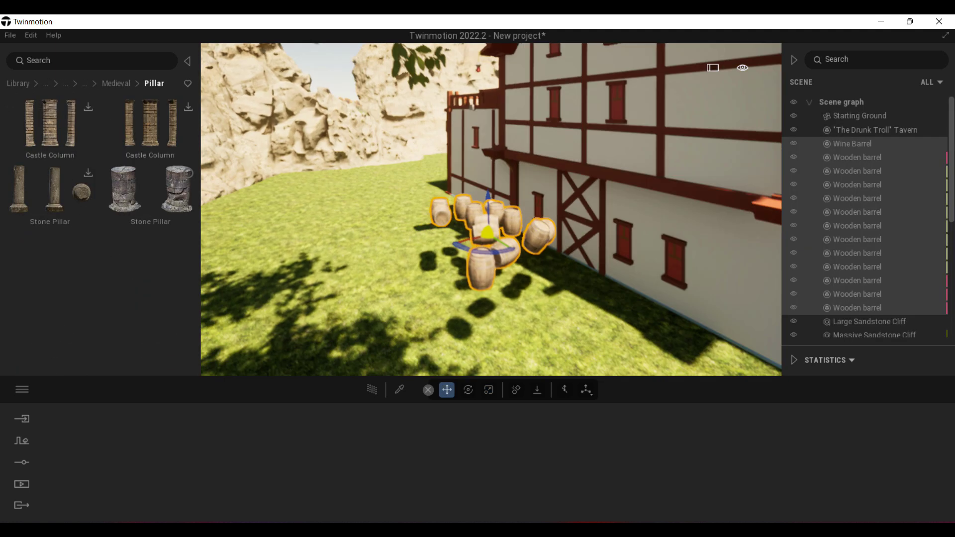
pyautogui.keyDown('shift'); pyautogui.moveTo(488, 232); pyautogui.dragTo(636, 344); pyautogui.keyUp('shift')
pyautogui.click(450, 353)
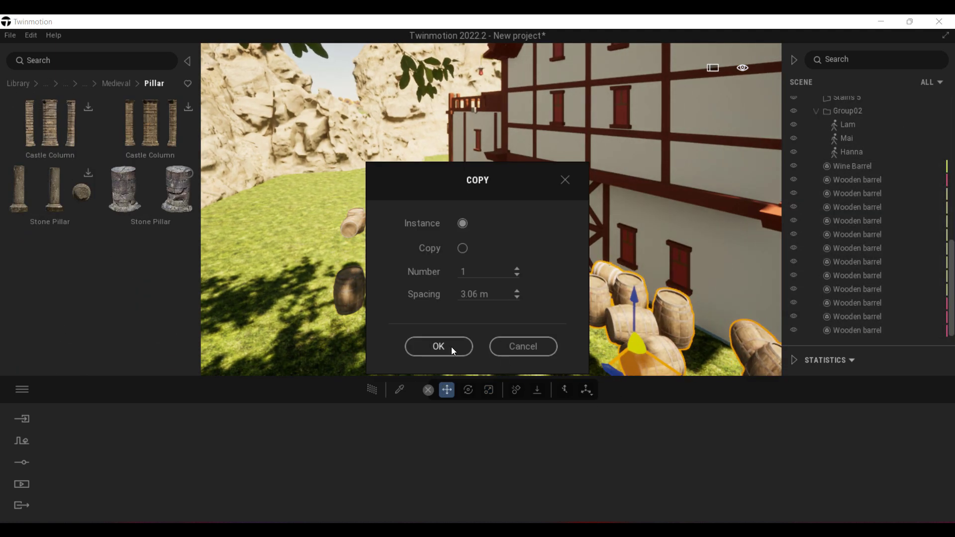
pyautogui.click(452, 351)
# Step: Filter the scene graph for "BARRE", select all listed barrels and drop them with Gravity
pyautogui.scroll(10, 859, 227)
pyautogui.scroll(3, 859, 230)
pyautogui.click(864, 59)
pyautogui.write('BARRE')
pyautogui.click(846, 103)
pyautogui.scroll(-8, 875, 248)
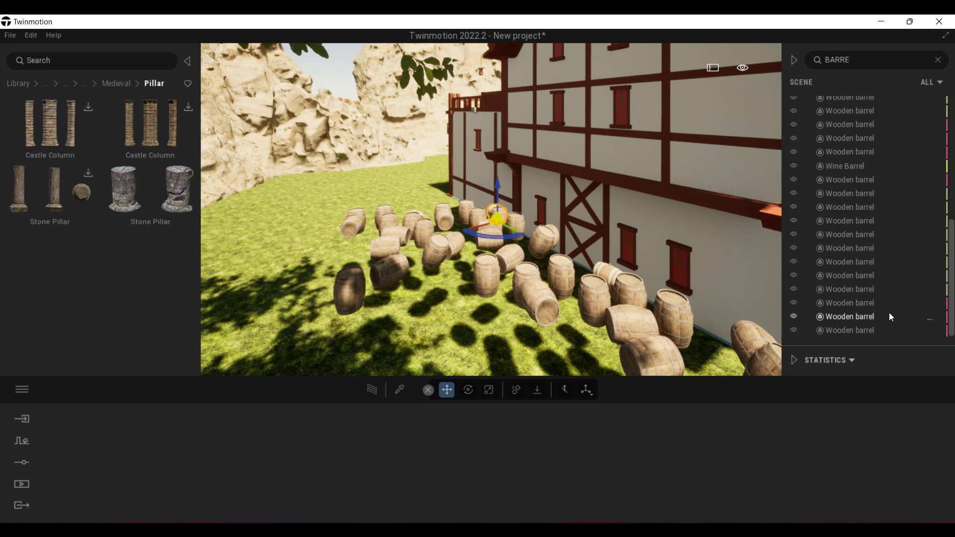
pyautogui.keyDown('shift'); pyautogui.click(888, 329); pyautogui.keyUp('shift')
pyautogui.click(537, 390)
pyautogui.moveTo(557, 348)
pyautogui.mouseDown(button='right')
pyautogui.moveTo(497, 298)
pyautogui.moveTo(477, 298)
pyautogui.moveTo(517, 318)
pyautogui.moveTo(540, 348)
pyautogui.mouseUp(button='right')
pyautogui.click(469, 390)
pyautogui.click(478, 318)
pyautogui.press('Up')
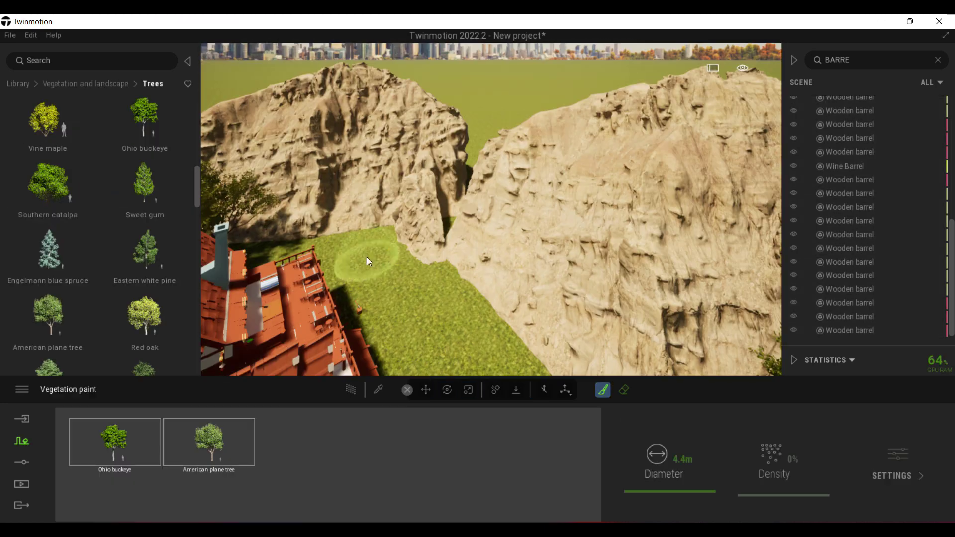
# Step: Adjust the vegetation paint brush diameter for placing Ohio buckeye and American plane trees near the cliffs behind the tavern
pyautogui.moveTo(477, 285)
pyautogui.mouseDown(button='right')
pyautogui.moveTo(362, 229)
pyautogui.moveTo(478, 279)
pyautogui.mouseUp(button='right')
pyautogui.moveTo(670, 492); pyautogui.dragTo(670, 485)
pyautogui.moveTo(597, 286)
pyautogui.mouseDown(button='right')
pyautogui.moveTo(402, 287)
pyautogui.moveTo(547, 279)
pyautogui.moveTo(447, 279)
pyautogui.mouseUp(button='right')
# Step: Erase painted trees with the vegetation eraser and reopen Vegetation Paint
pyautogui.click(624, 391)
pyautogui.click(628, 391)
pyautogui.moveTo(661, 299)
pyautogui.mouseDown(button='right')
pyautogui.moveTo(661, 249)
pyautogui.moveTo(646, 249)
pyautogui.mouseUp(button='right')
pyautogui.click(661, 270)
pyautogui.moveTo(137, 115)
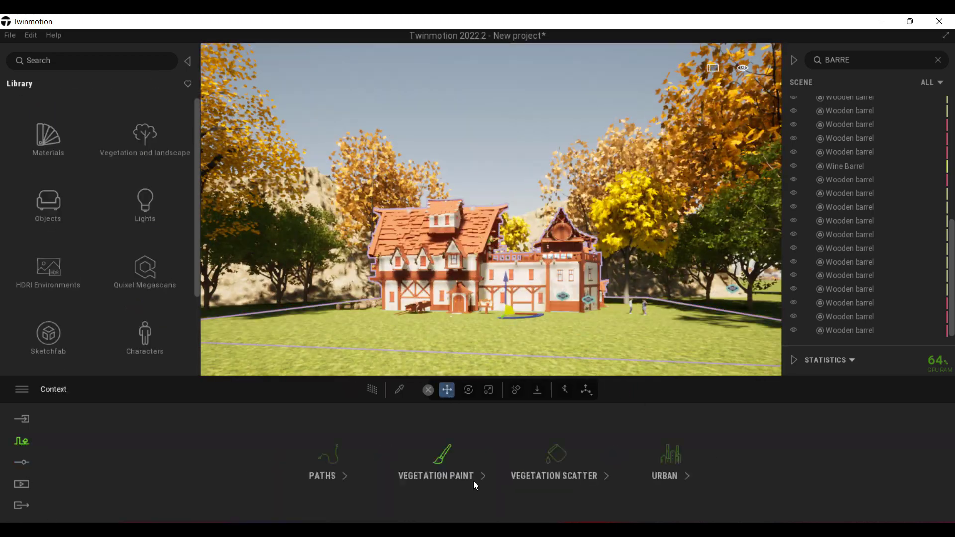
pyautogui.click(473, 482)
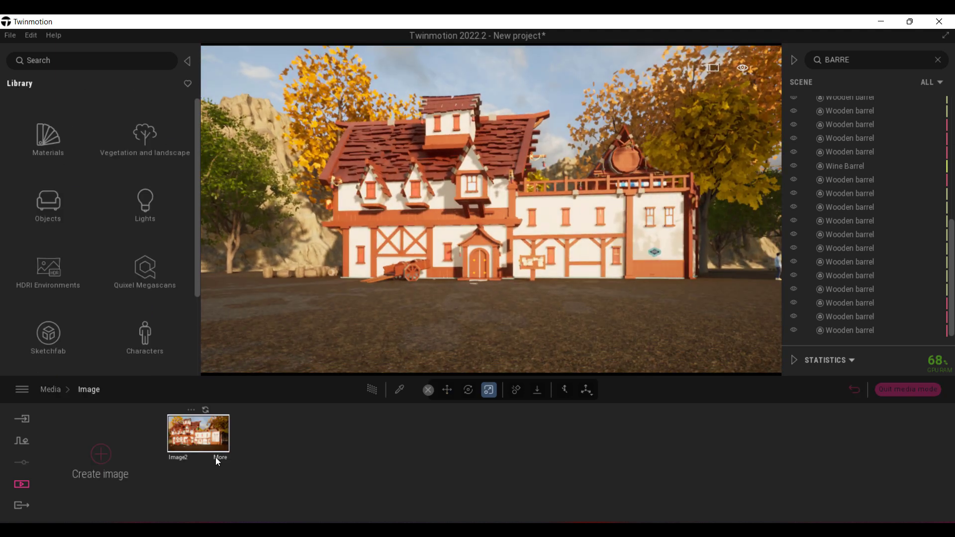
# Step: Apply a bluish daytime color gradient to Image2 in its camera visual effects
pyautogui.click(215, 457)
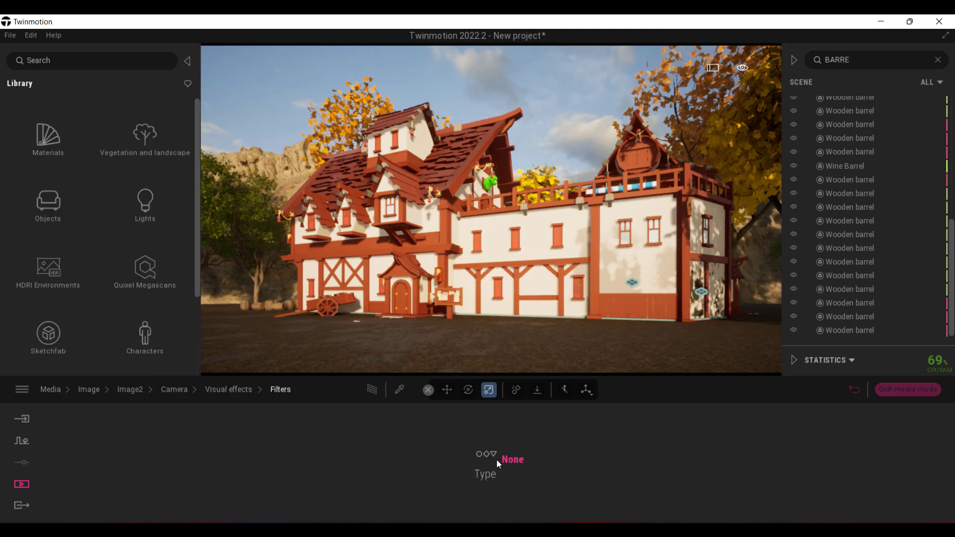
pyautogui.click(498, 459)
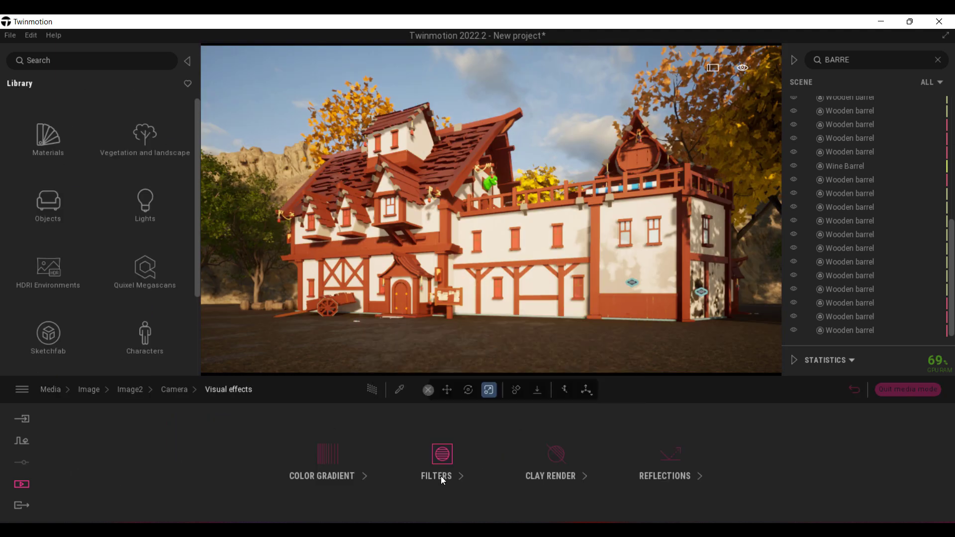
pyautogui.click(404, 463)
pyautogui.click(343, 358)
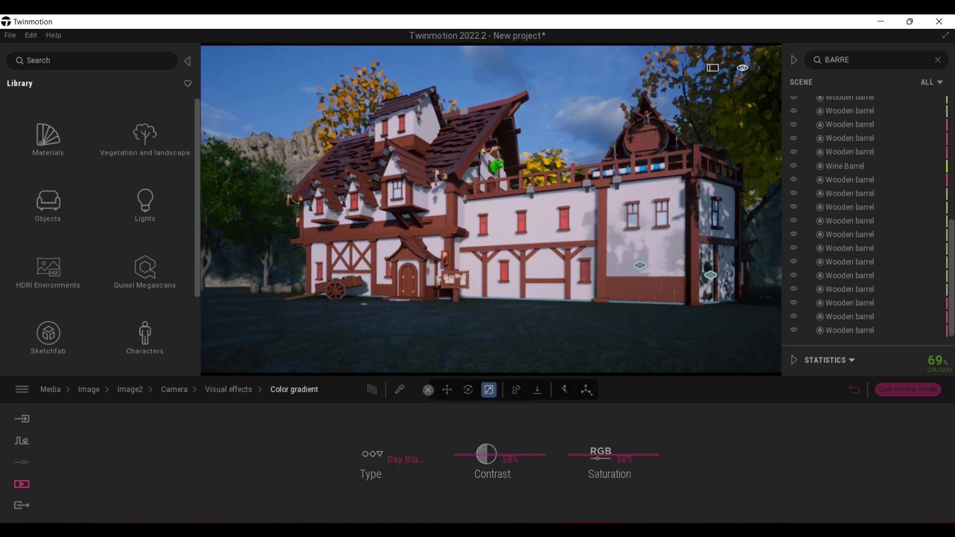
# Step: Open Image2's format settings and examine the output size options
pyautogui.click(130, 389)
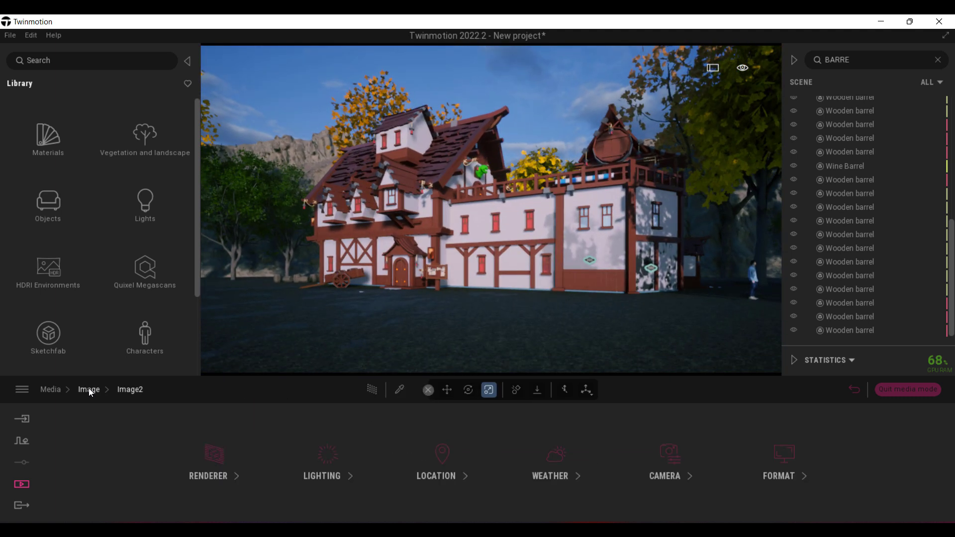
pyautogui.click(89, 389)
pyautogui.click(222, 458)
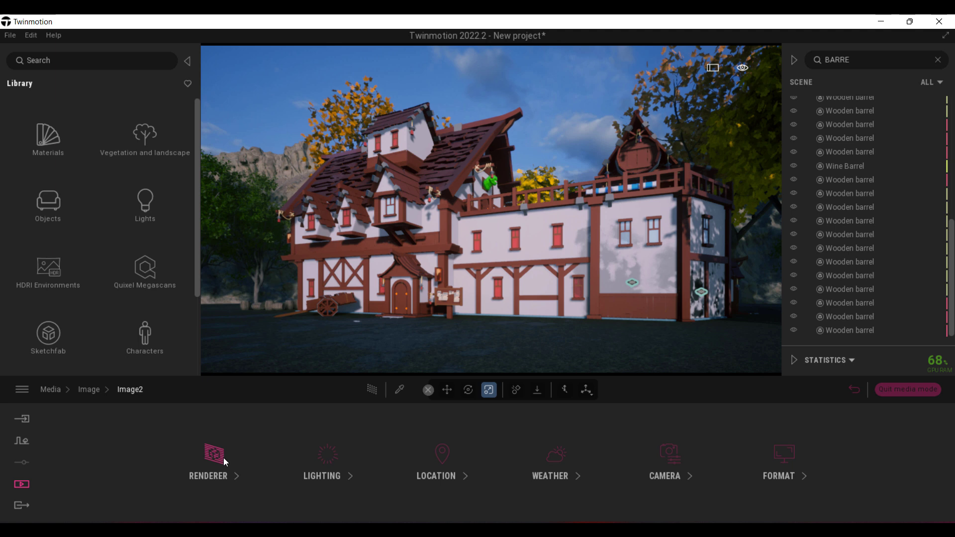
pyautogui.click(789, 459)
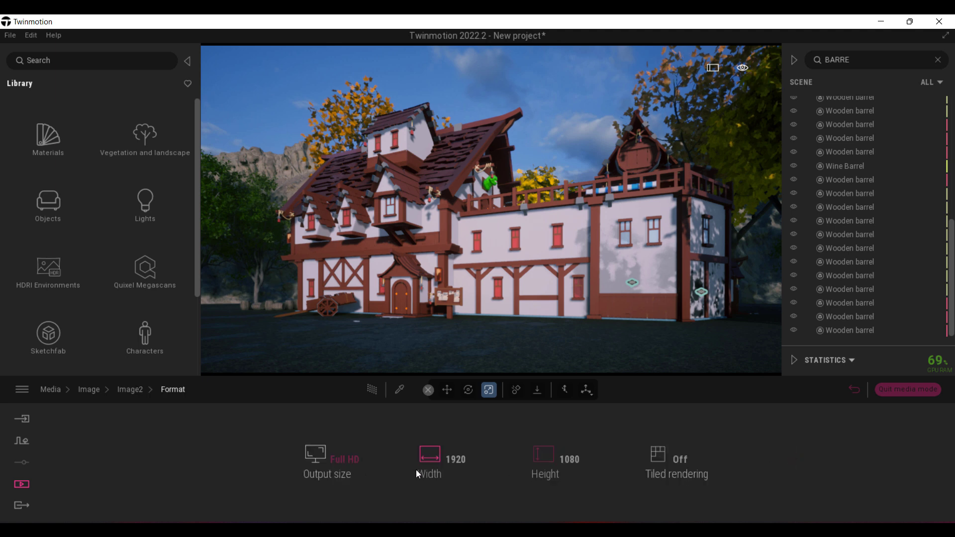
pyautogui.click(351, 458)
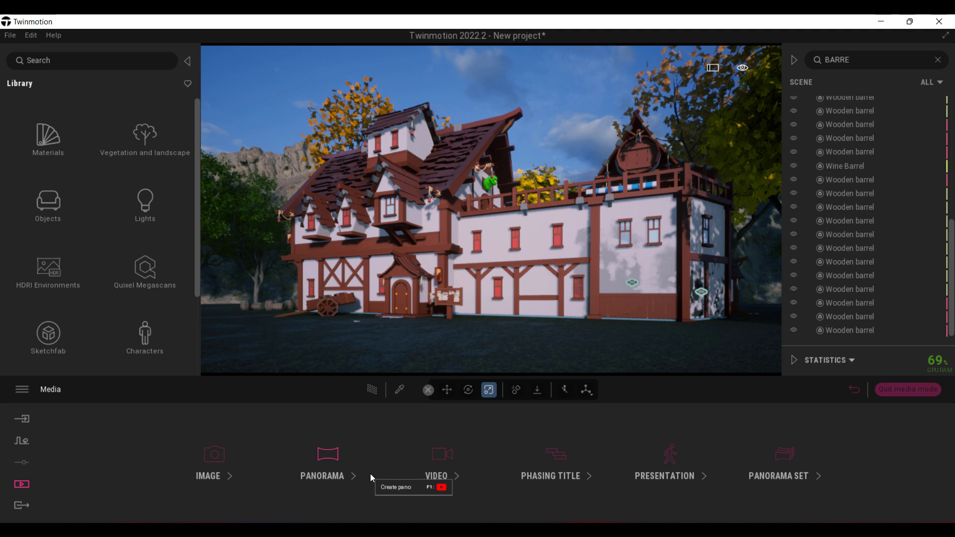
# Step: Create a video from the current view and add a second keyframe to it
pyautogui.click(432, 463)
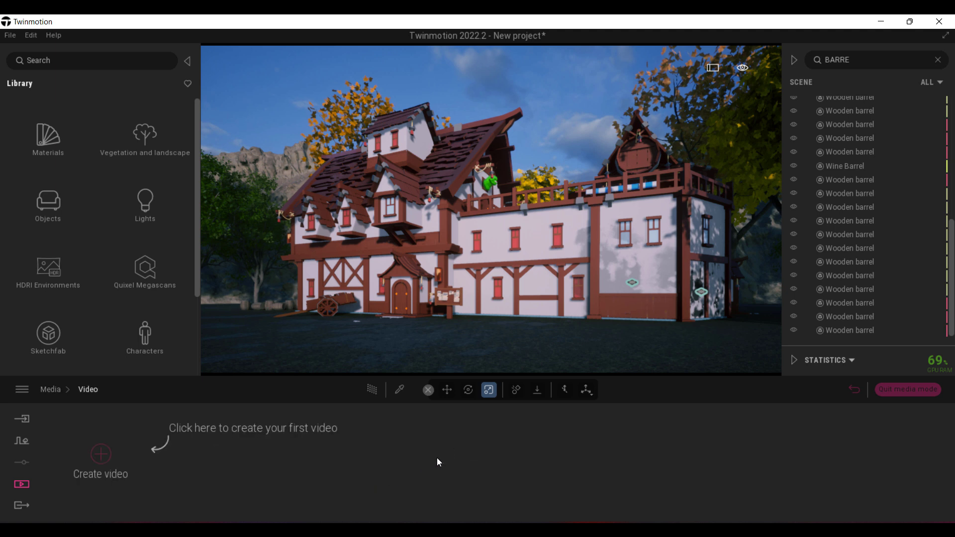
pyautogui.click(101, 455)
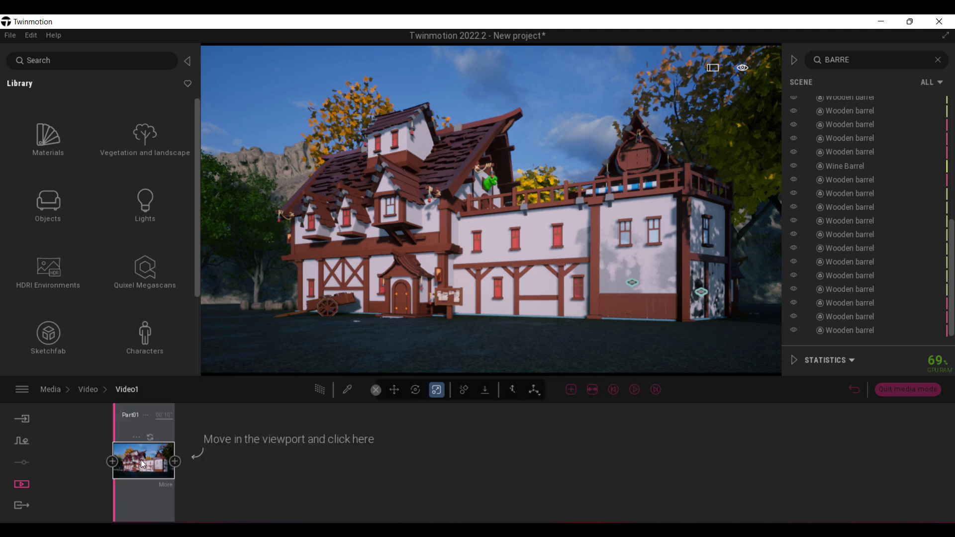
pyautogui.click(175, 462)
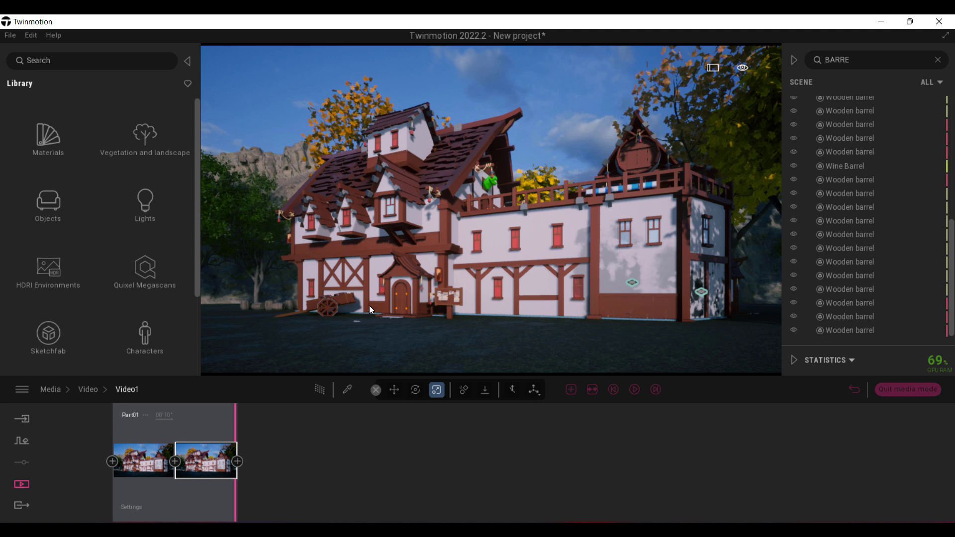
# Step: Move the camera to a frontal view of the tavern and update the video's second keyframe with it
pyautogui.press('a')
pyautogui.moveTo(370, 305); pyautogui.dragTo(443, 311, button='right')
pyautogui.press('a')
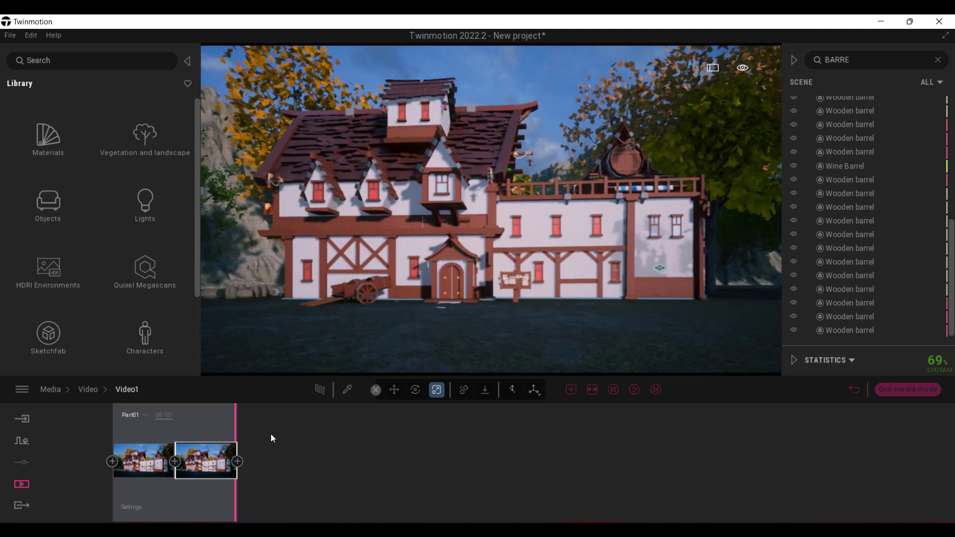
pyautogui.click(211, 438)
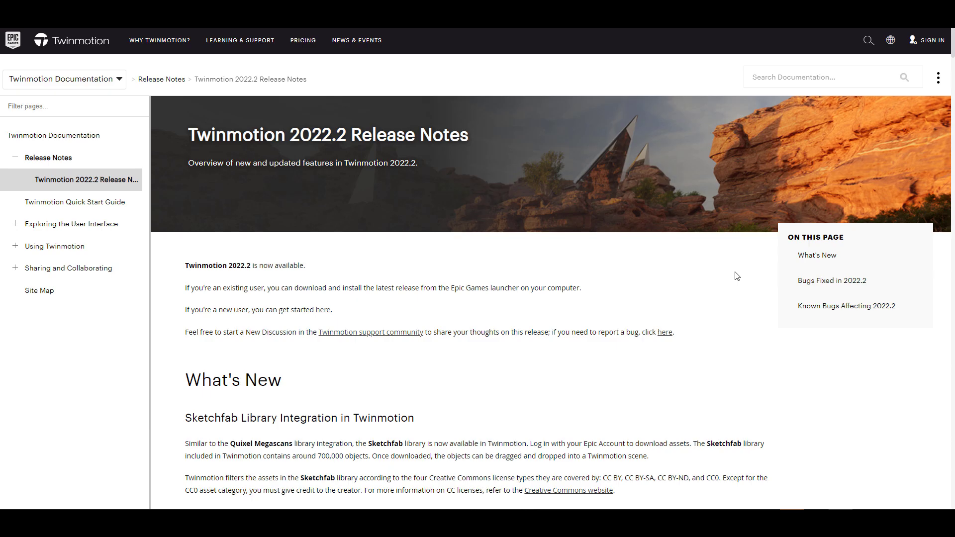
# Step: Read through the What's New section of the Twinmotion 2022.2 release notes in the browser
pyautogui.scroll(-3, 737, 276)
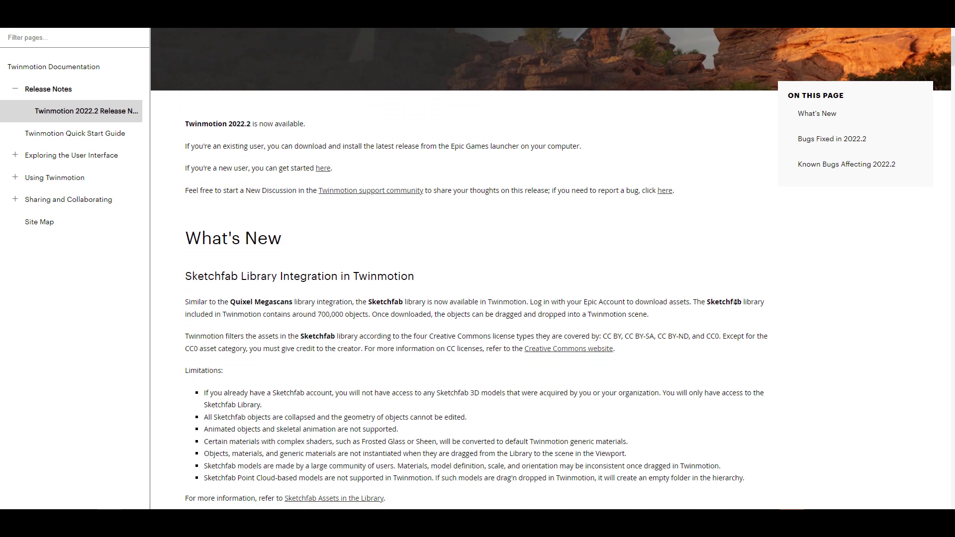
pyautogui.scroll(-6, 736, 302)
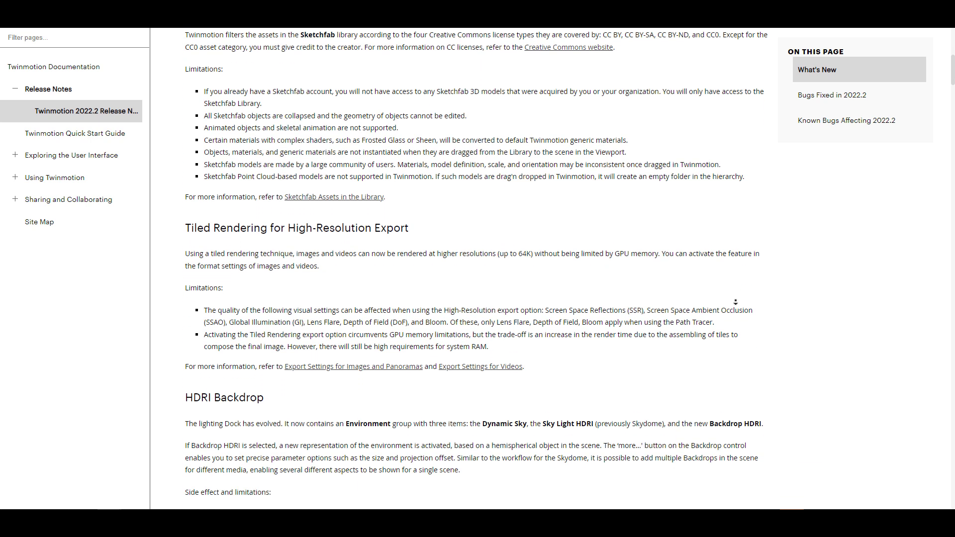
pyautogui.scroll(-5, 736, 302)
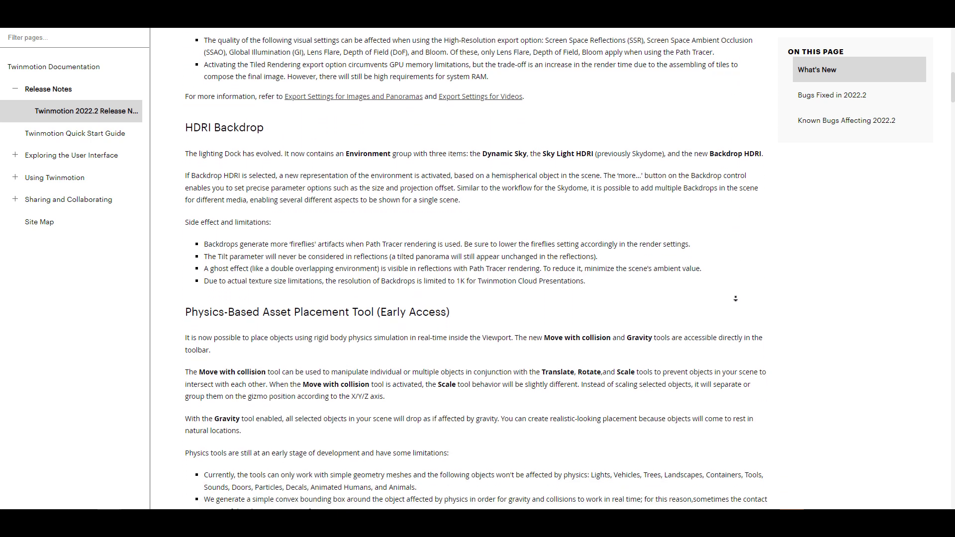
pyautogui.scroll(-4, 736, 298)
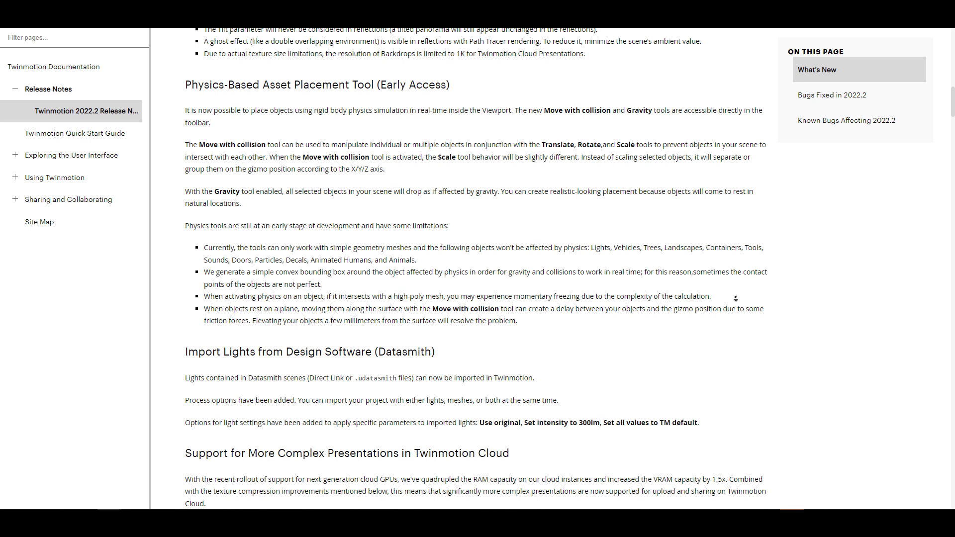
pyautogui.scroll(-4, 736, 298)
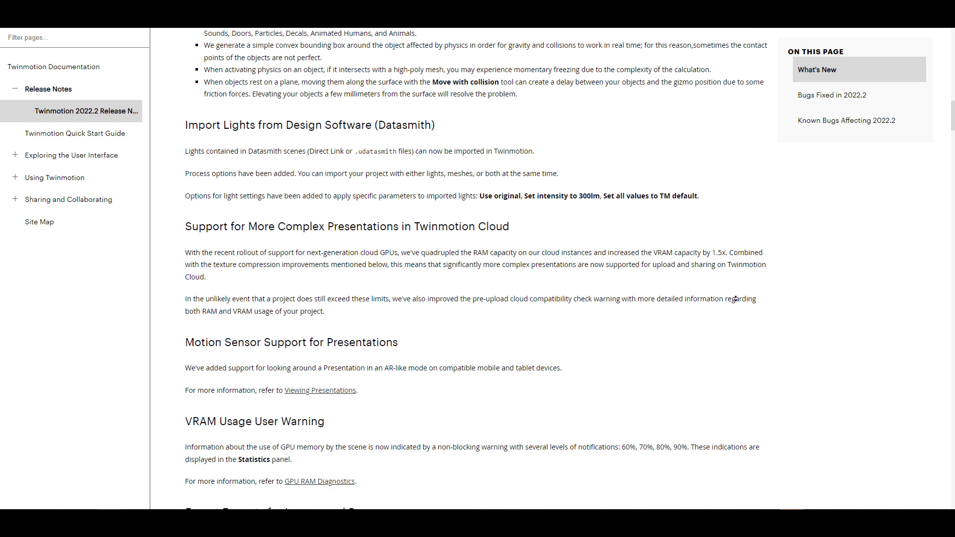
pyautogui.scroll(-4, 736, 298)
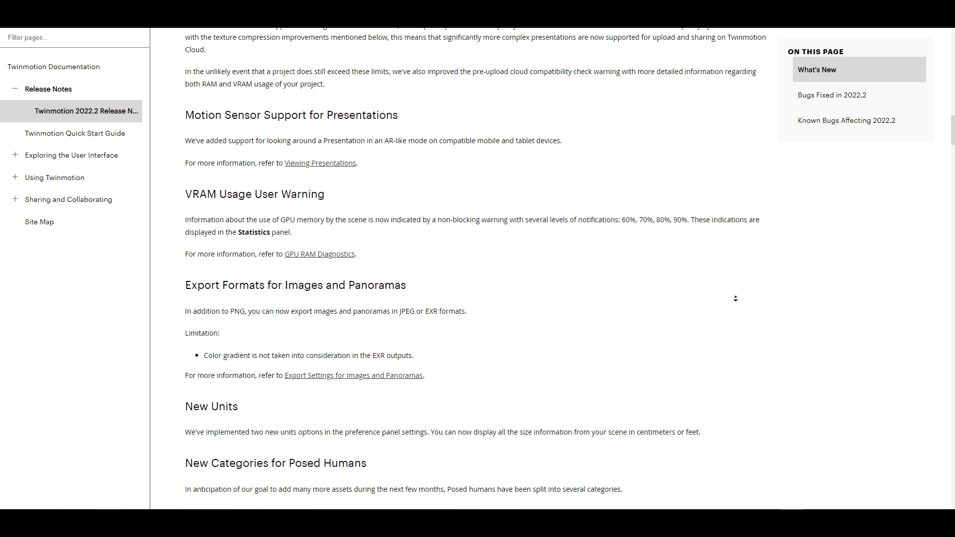
pyautogui.scroll(-4, 736, 299)
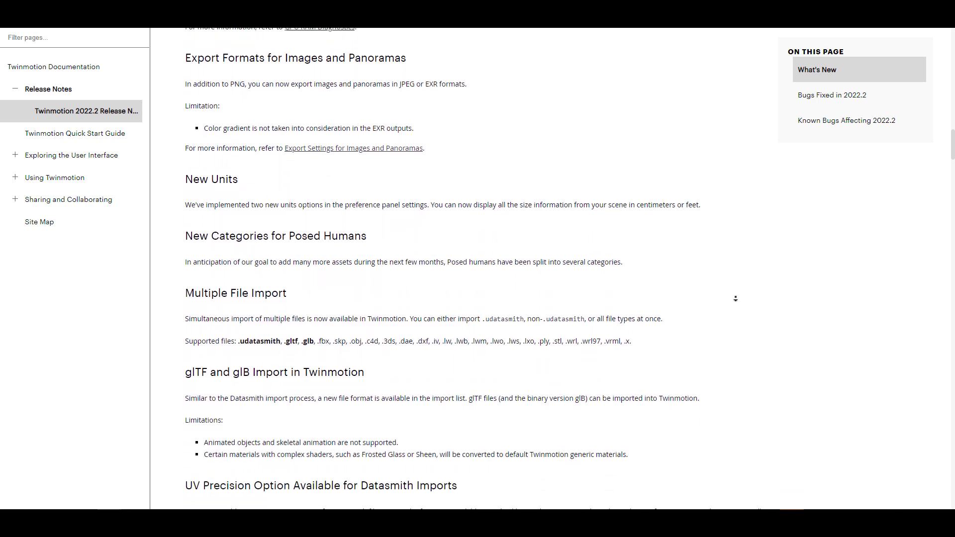
pyautogui.scroll(-2, 736, 299)
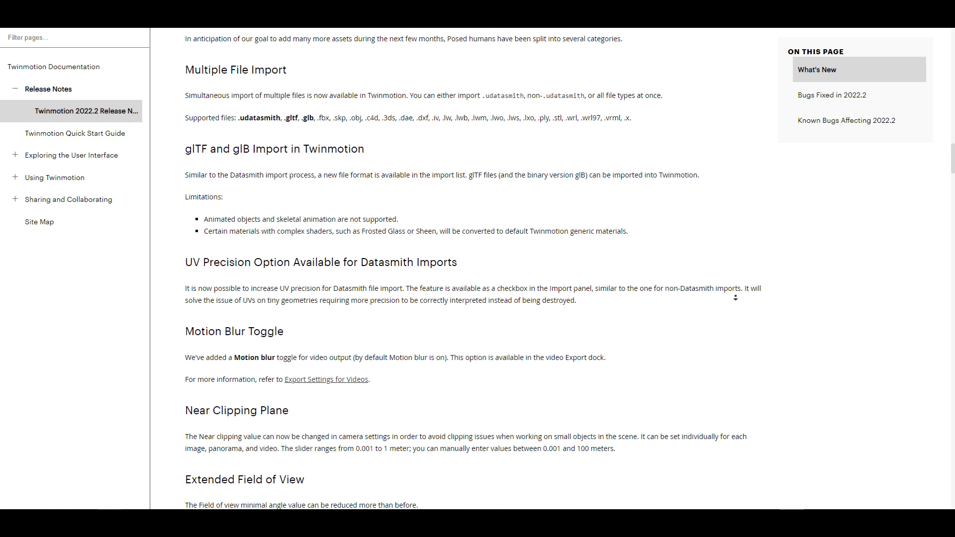
# Step: Read the release notes from UV precision and motion blur through navigation, shortcuts, 16K panoramas and Scene graph improvements
pyautogui.scroll(-1, 736, 298)
pyautogui.scroll(-1, 736, 297)
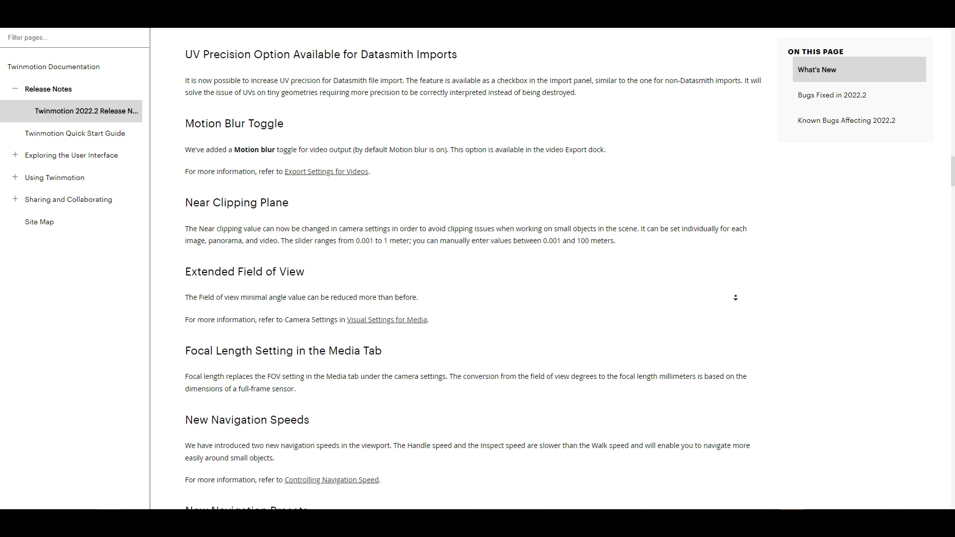
pyautogui.scroll(-4, 736, 297)
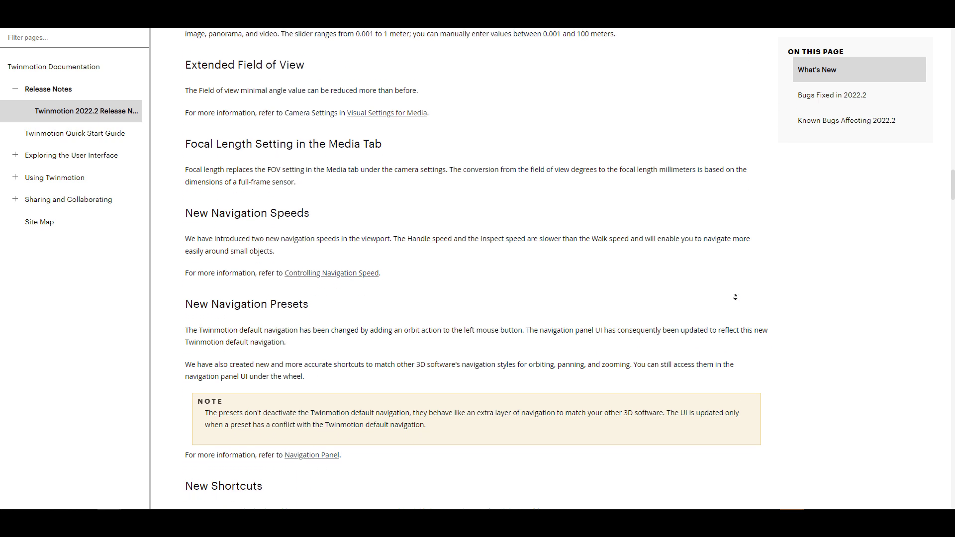
pyautogui.scroll(-1, 736, 298)
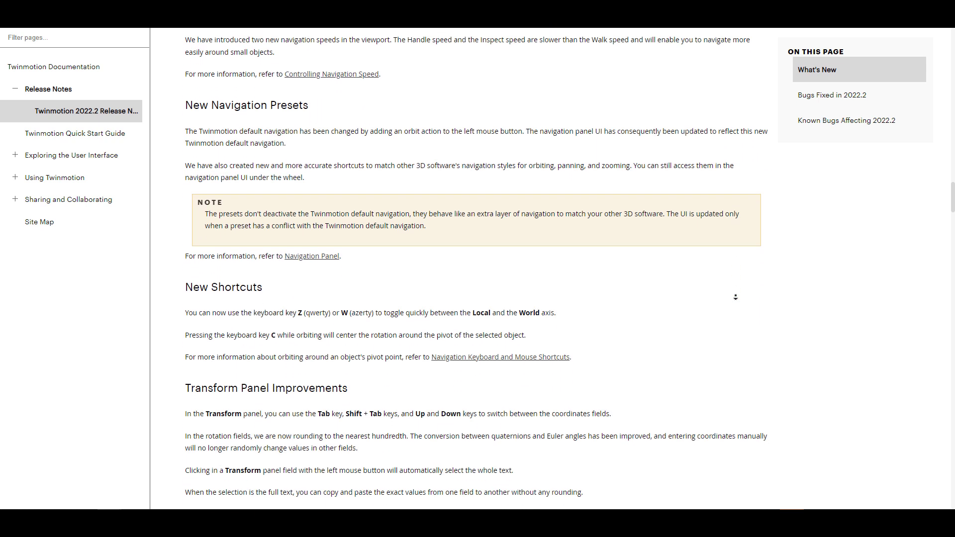
pyautogui.scroll(-4, 736, 297)
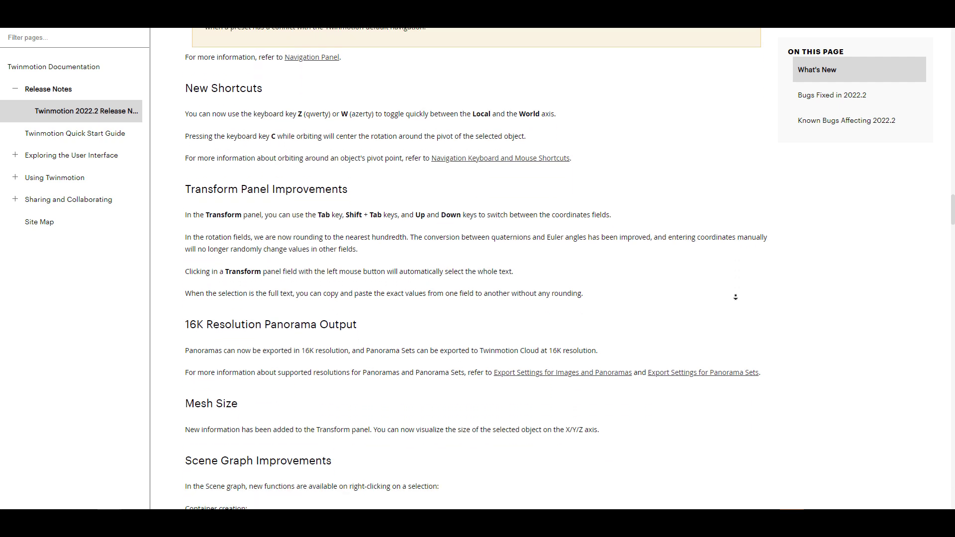
pyautogui.scroll(-4, 736, 298)
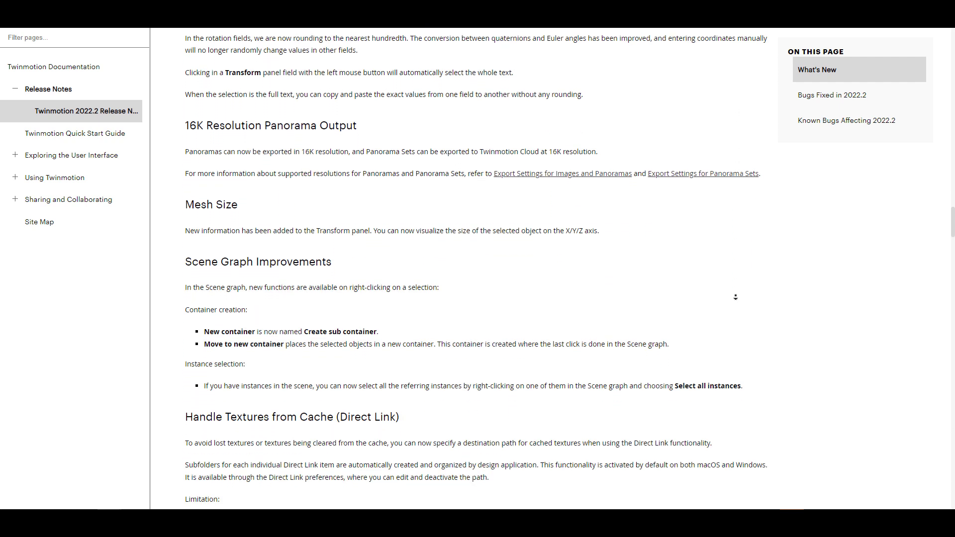
pyautogui.scroll(-3, 736, 297)
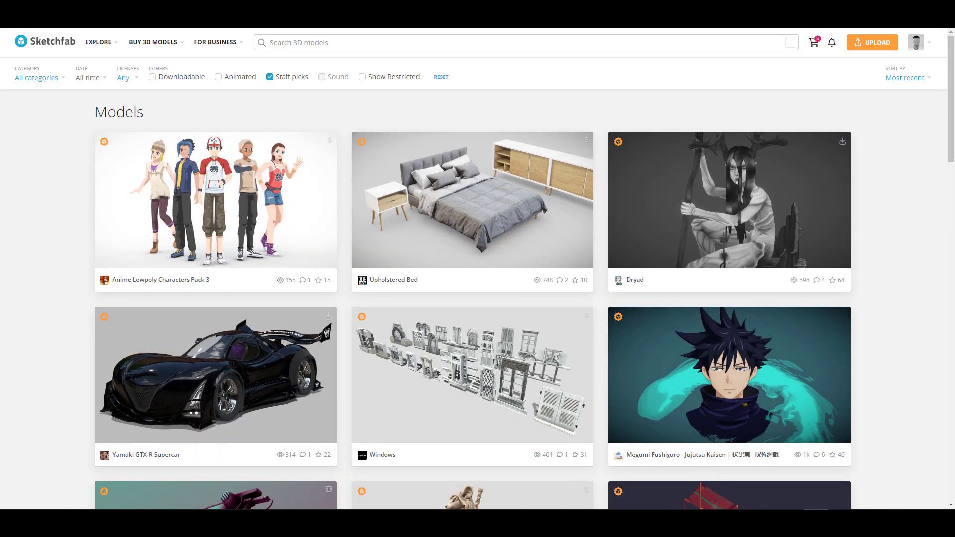
# Step: Browse Sketchfab's staff-picked models, open the Egyptian Bakery [DAE Villages] model preview and close it again
pyautogui.middleClick(908, 116)
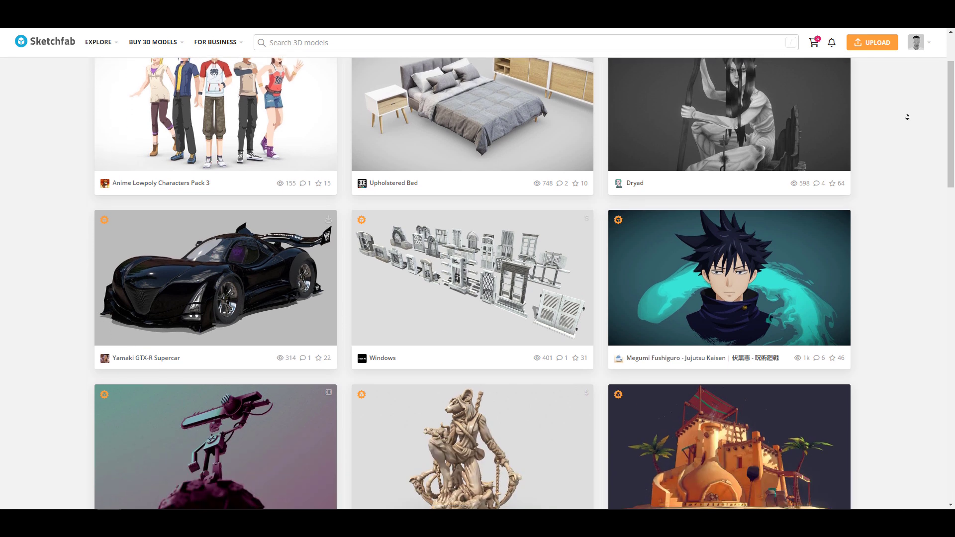
pyautogui.middleClick(909, 117)
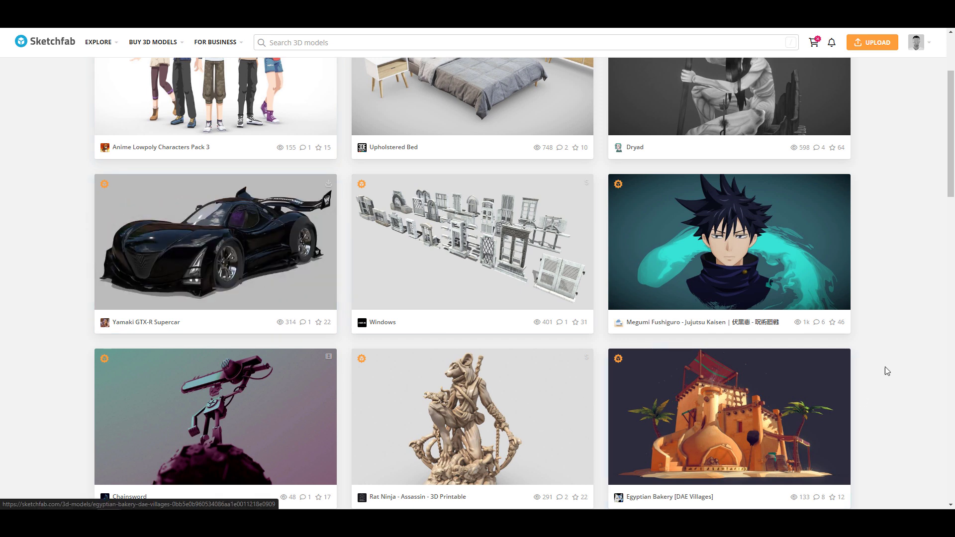
pyautogui.scroll(-3, 728, 296)
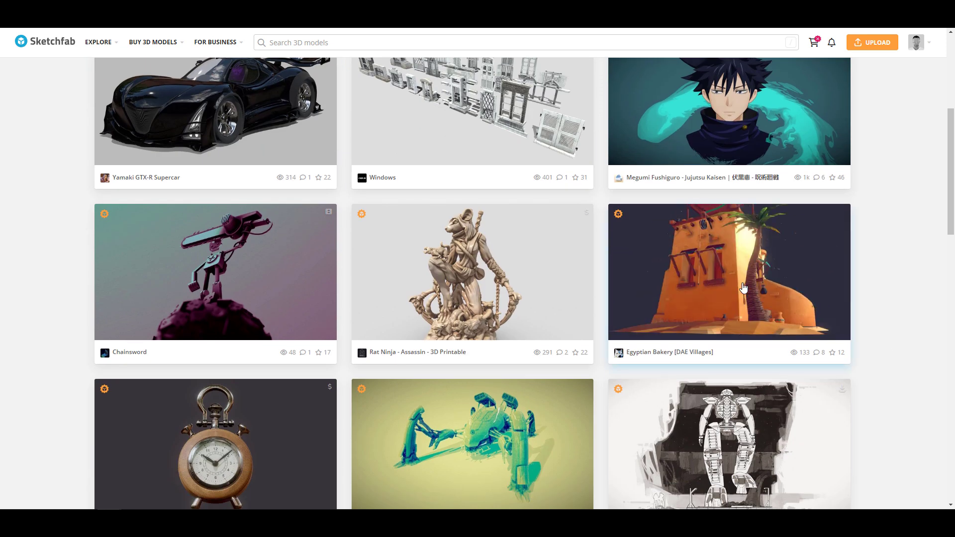
pyautogui.click(744, 287)
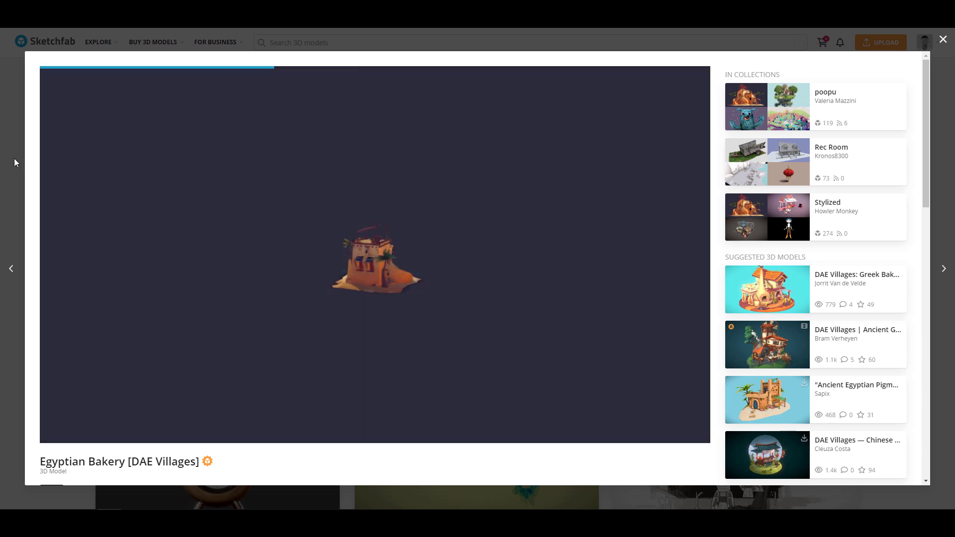
pyautogui.click(14, 159)
# Step: Show Sketchfab's downloadable models and look through the listing
pyautogui.moveTo(91, 50)
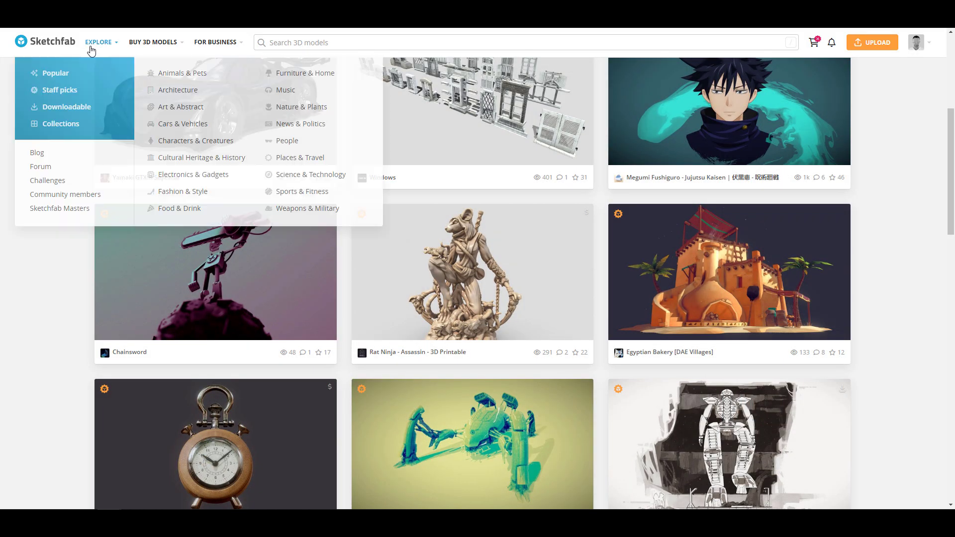
pyautogui.click(78, 107)
pyautogui.click(85, 110)
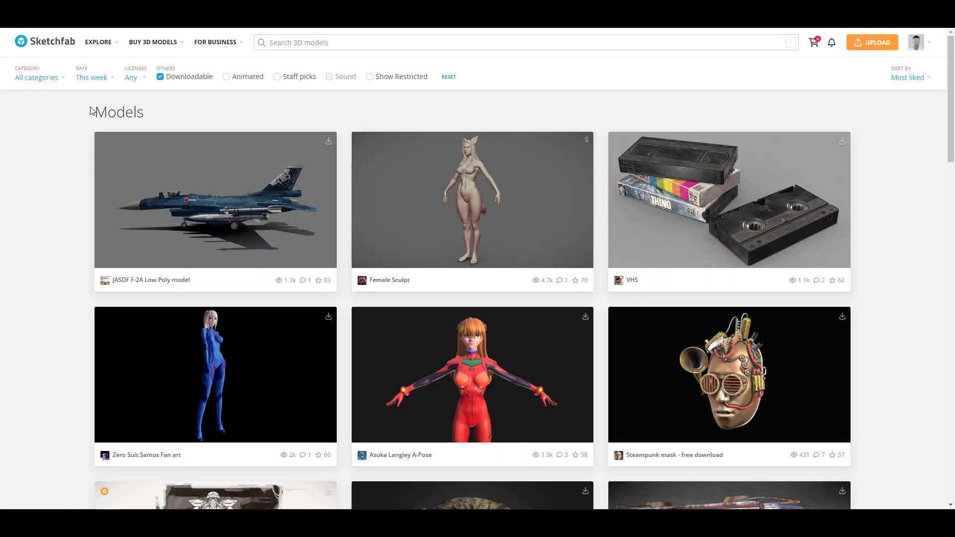
pyautogui.scroll(-5, 241, 196)
pyautogui.scroll(5, 240, 196)
# Step: Open the JASDF F-2A Low Poly model, inspect it from several angles and review its download and licence details
pyautogui.click(211, 205)
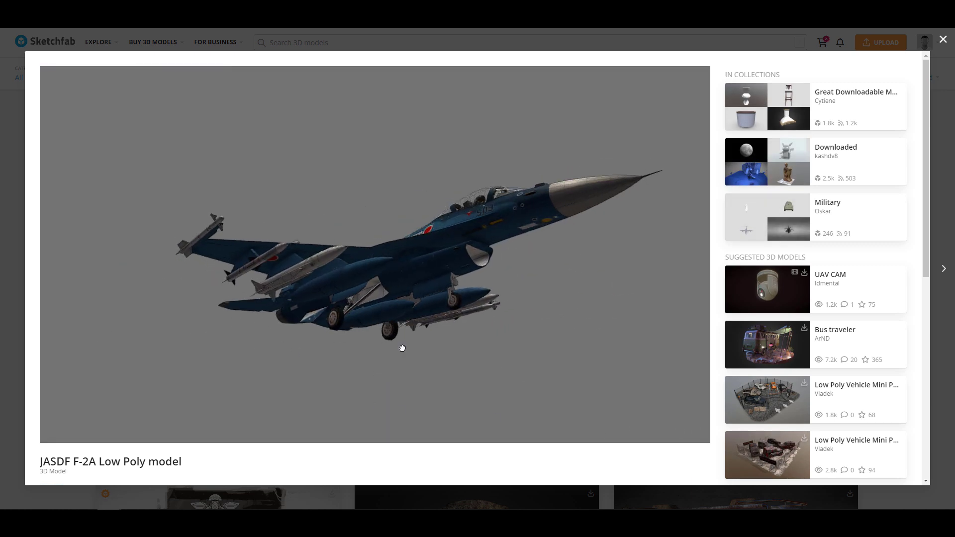
pyautogui.moveTo(403, 348); pyautogui.dragTo(326, 375)
pyautogui.scroll(-5, 721, 371)
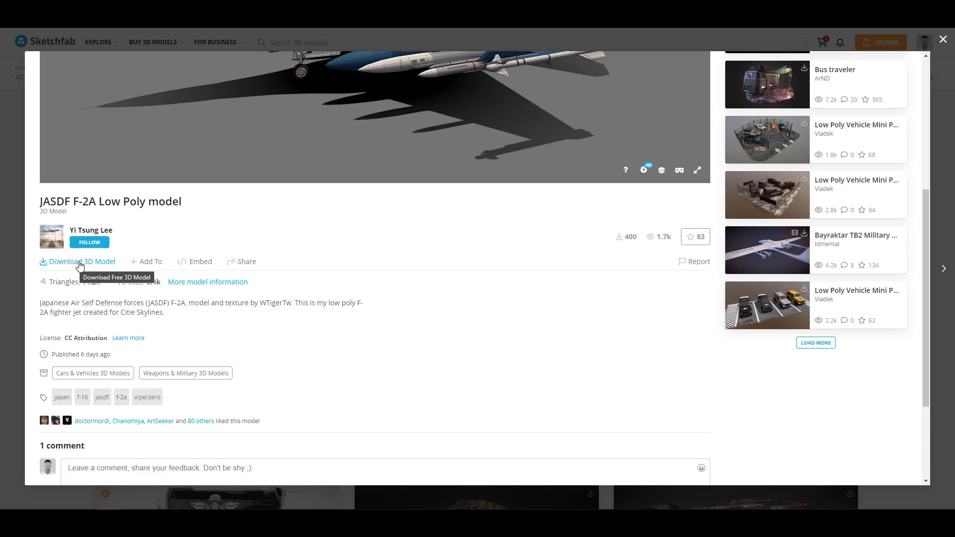
pyautogui.scroll(5, 348, 263)
pyautogui.moveTo(438, 254); pyautogui.dragTo(47, 284)
pyautogui.scroll(5, 324, 271)
pyautogui.scroll(-10, 86, 298)
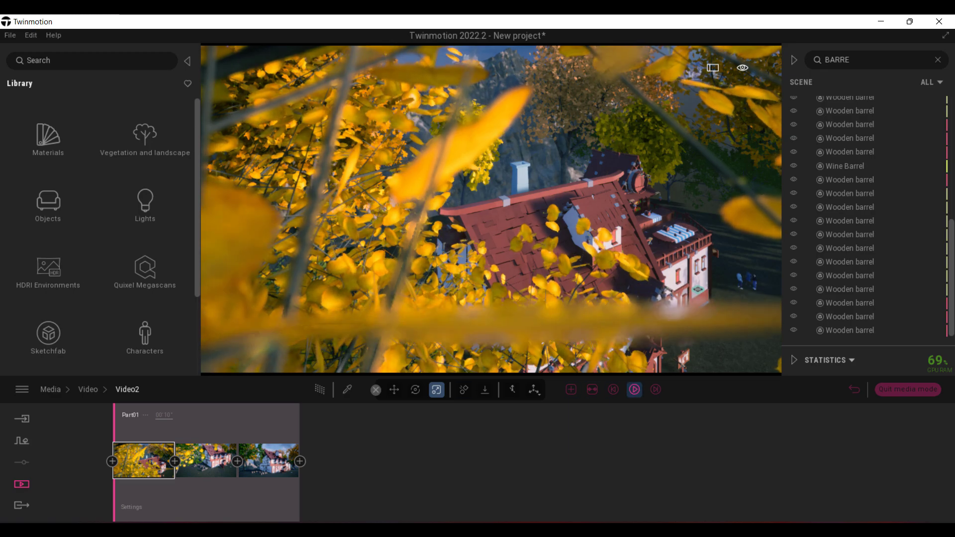
# Step: Switch to Twinmotion and play back Video2 from its first keyframe
pyautogui.click(634, 389)
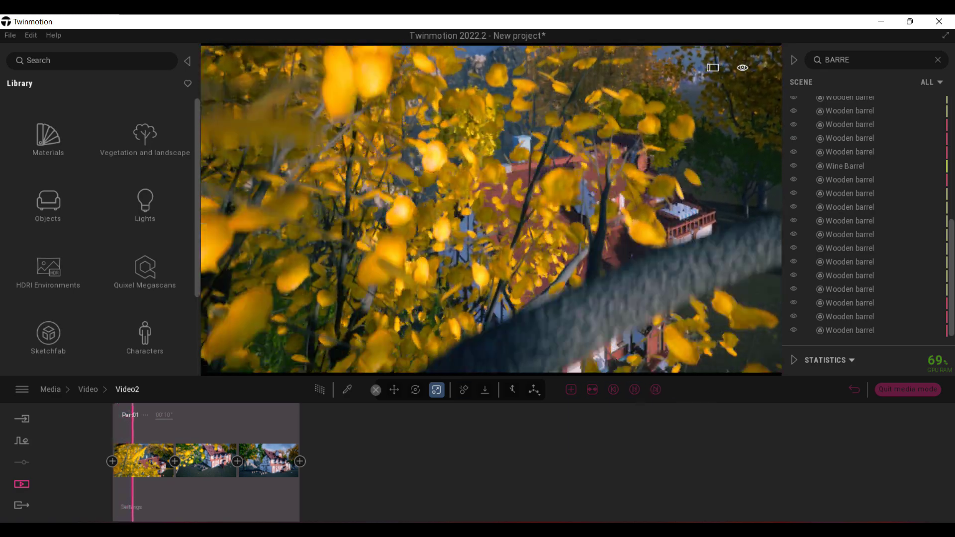